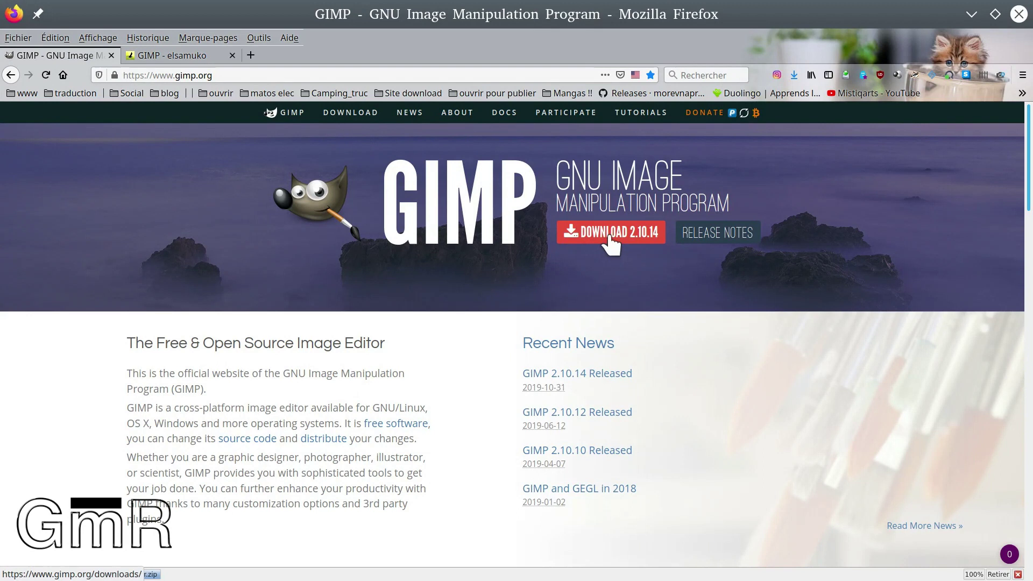
Open the GIMP Downloads page and show the downloads for OS X, Microsoft Windows and all systems in turn.
{"action": "left_click", "coordinate": [355, 112]}
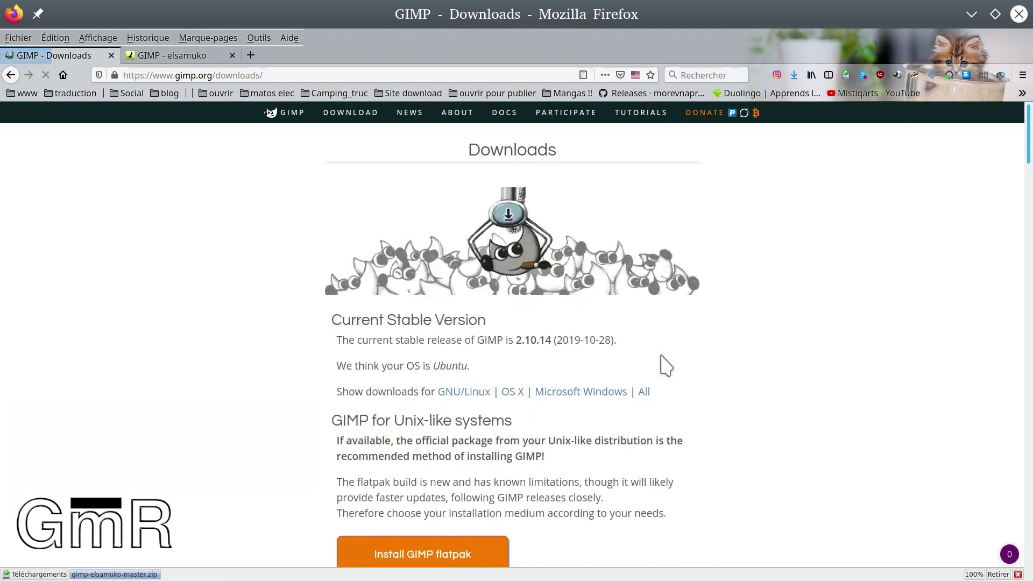
{"action": "scroll", "coordinate": [476, 417], "scroll_direction": "down", "scroll_amount": 1}
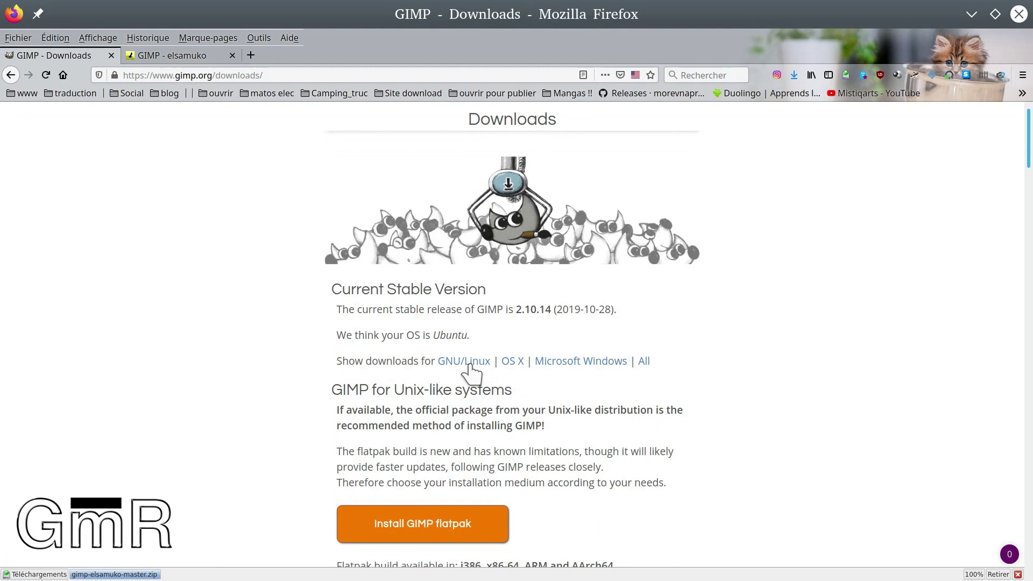
{"action": "left_click", "coordinate": [512, 361]}
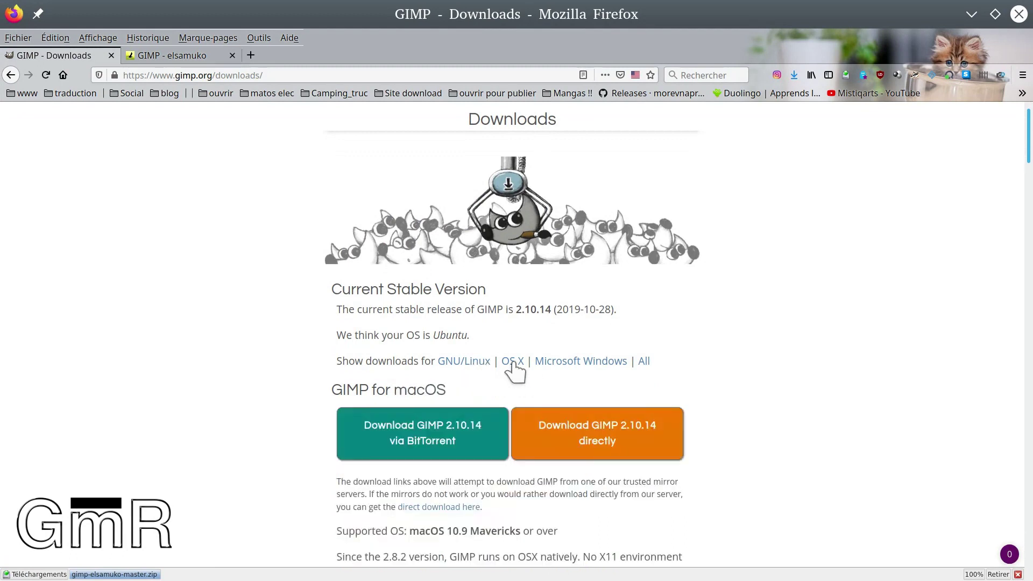
{"action": "left_click", "coordinate": [569, 366]}
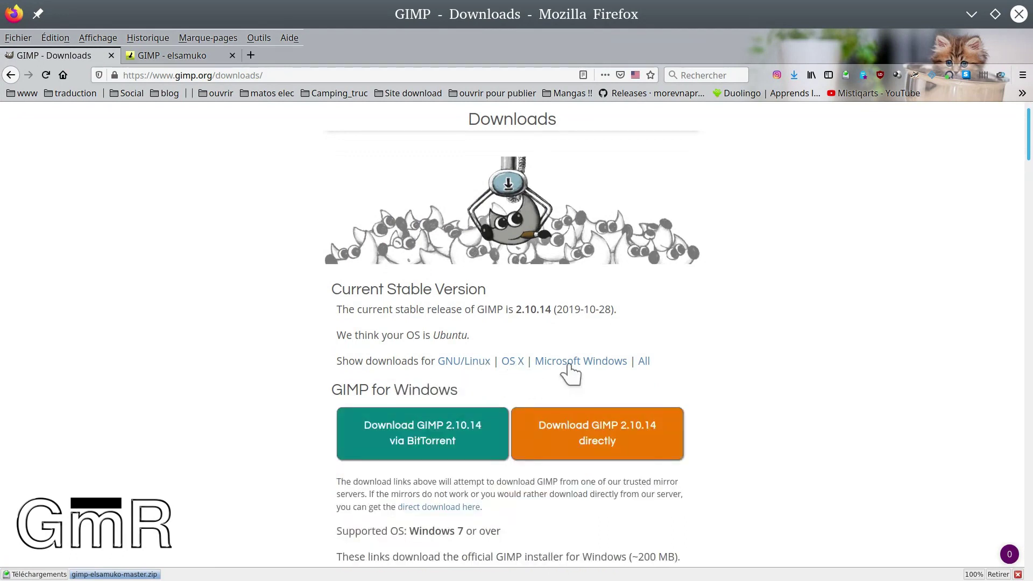
{"action": "left_click", "coordinate": [642, 365]}
Read the flatpak installation instructions for Unix-like systems on the Downloads page.
{"action": "scroll", "coordinate": [581, 398], "scroll_direction": "down", "scroll_amount": 2}
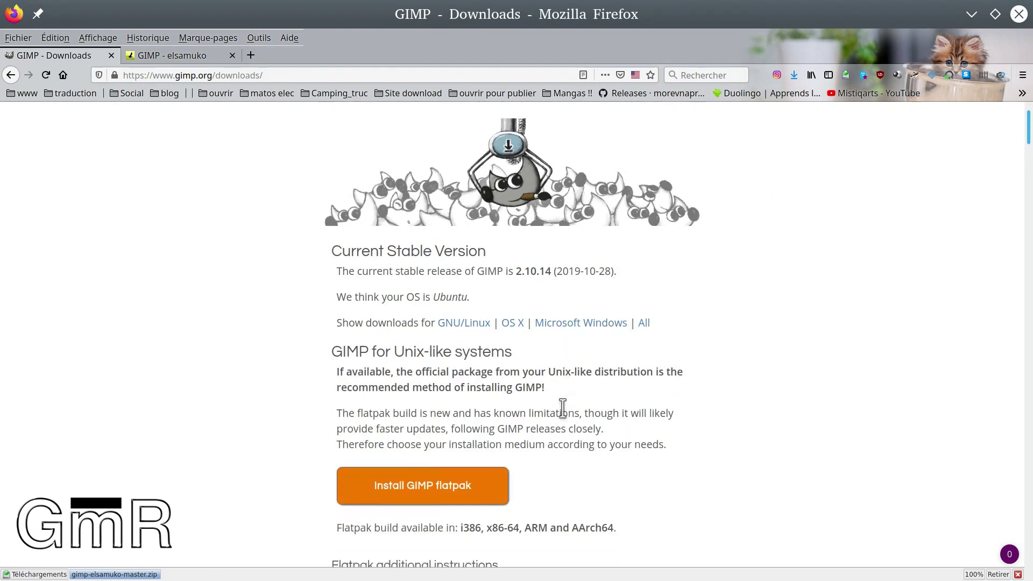
{"action": "scroll", "coordinate": [482, 384], "scroll_direction": "down", "scroll_amount": 5}
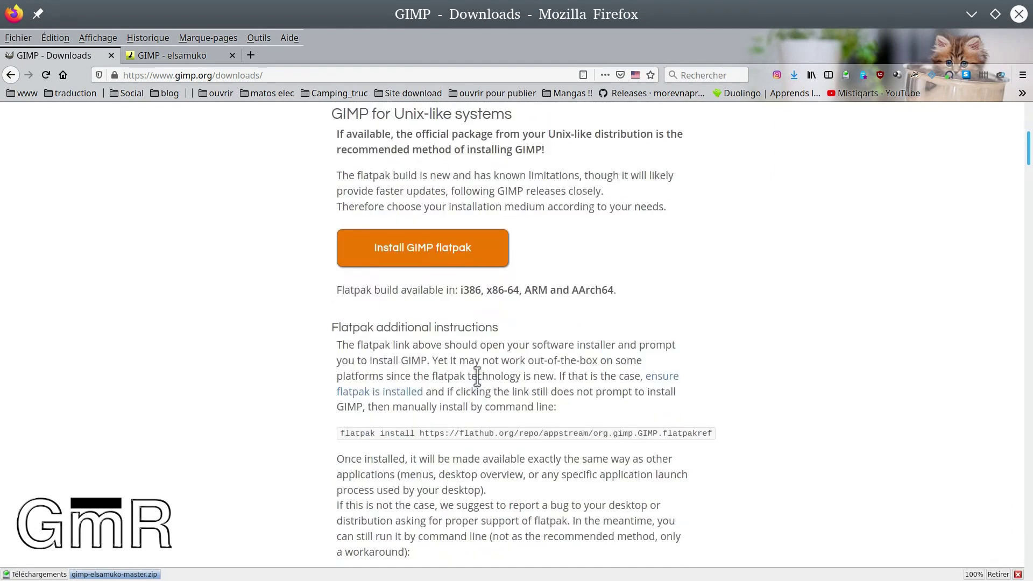
{"action": "scroll", "coordinate": [477, 376], "scroll_direction": "down", "scroll_amount": 10}
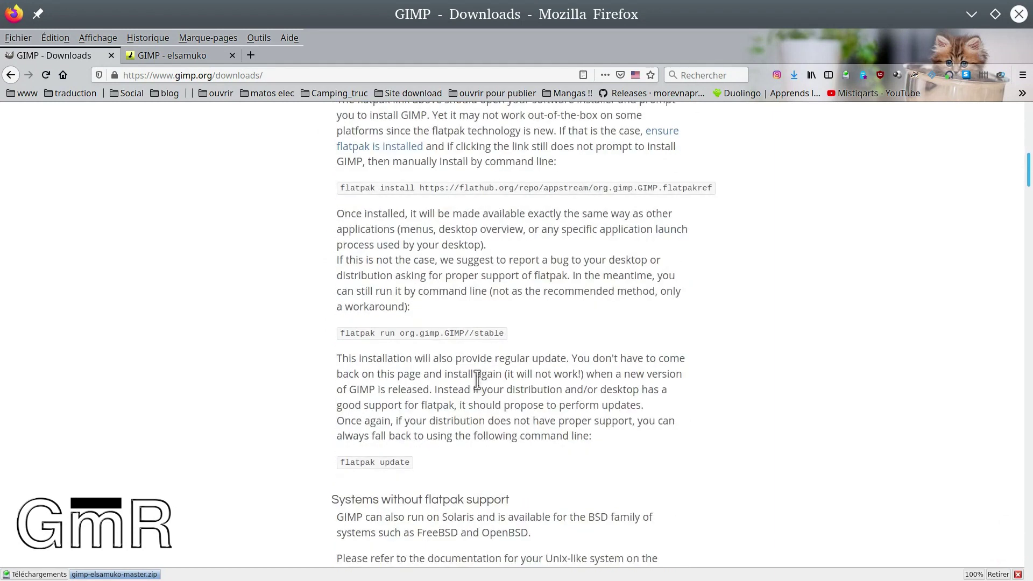
{"action": "scroll", "coordinate": [477, 388], "scroll_direction": "up", "scroll_amount": 4}
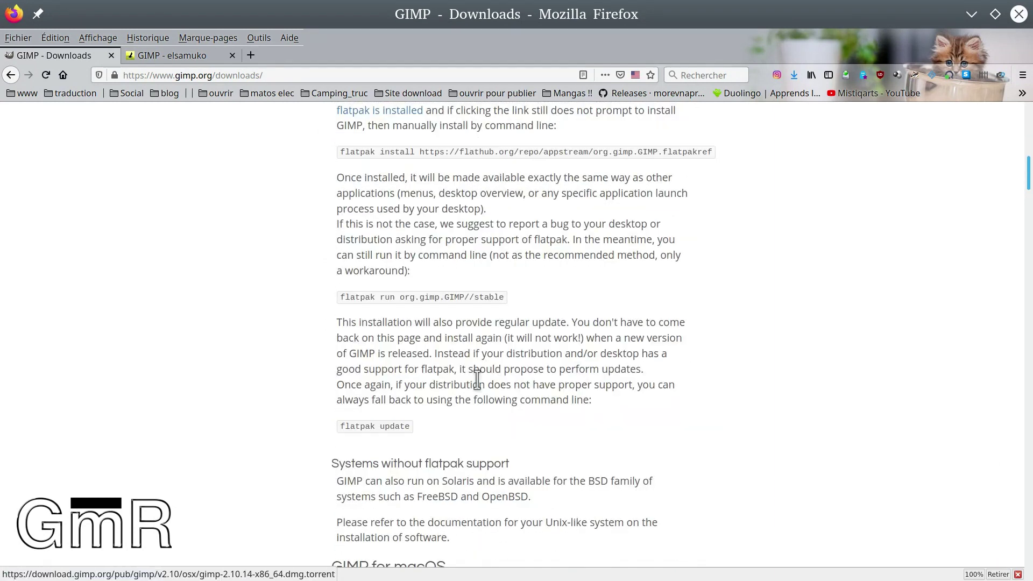
{"action": "scroll", "coordinate": [478, 380], "scroll_direction": "up", "scroll_amount": 11}
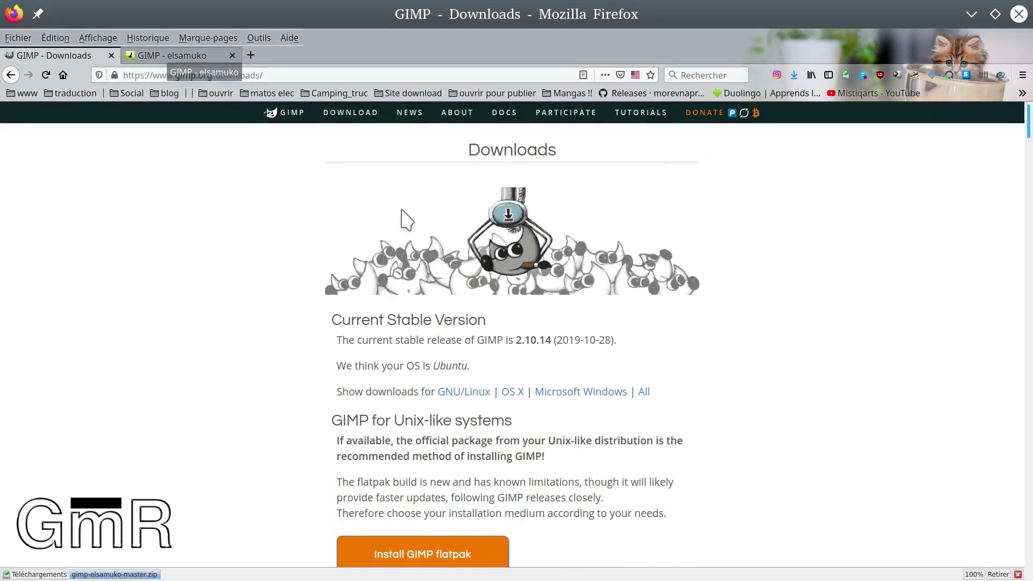
Switch to the elsamuko GIMP scripts page and compare the original sample photos with the Lomo Script versions.
{"action": "left_click", "coordinate": [191, 56]}
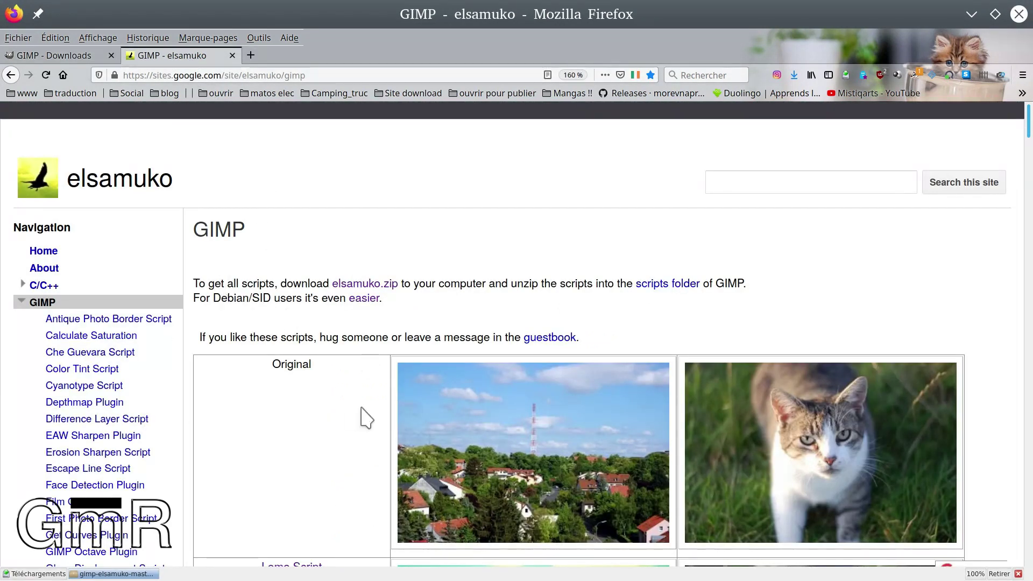
{"action": "scroll", "coordinate": [366, 418], "scroll_direction": "down", "scroll_amount": 1}
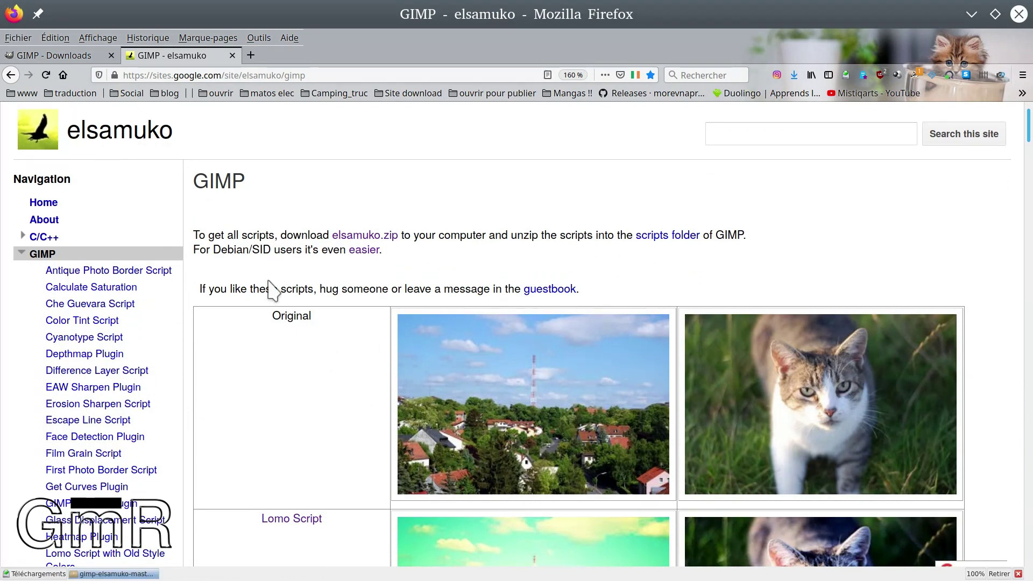
{"action": "scroll", "coordinate": [309, 295], "scroll_direction": "down", "scroll_amount": 3}
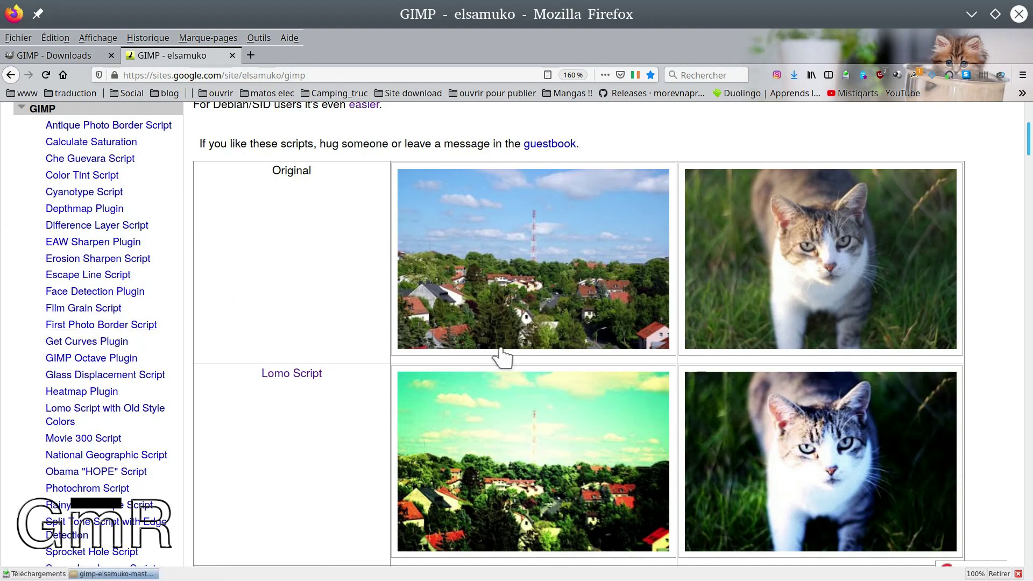
{"action": "scroll", "coordinate": [347, 232], "scroll_direction": "up", "scroll_amount": 3}
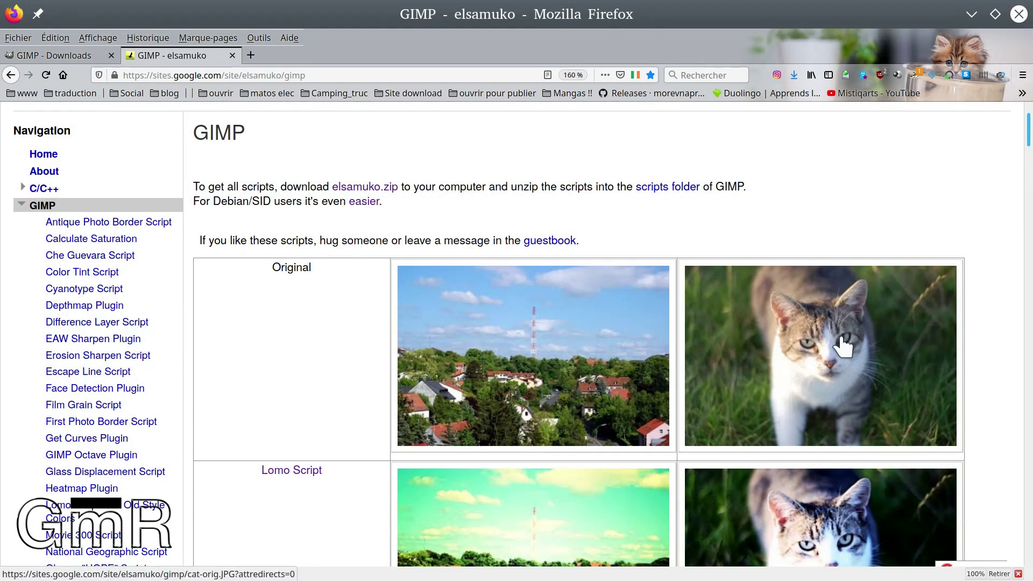
{"action": "scroll", "coordinate": [814, 362], "scroll_direction": "down", "scroll_amount": 3}
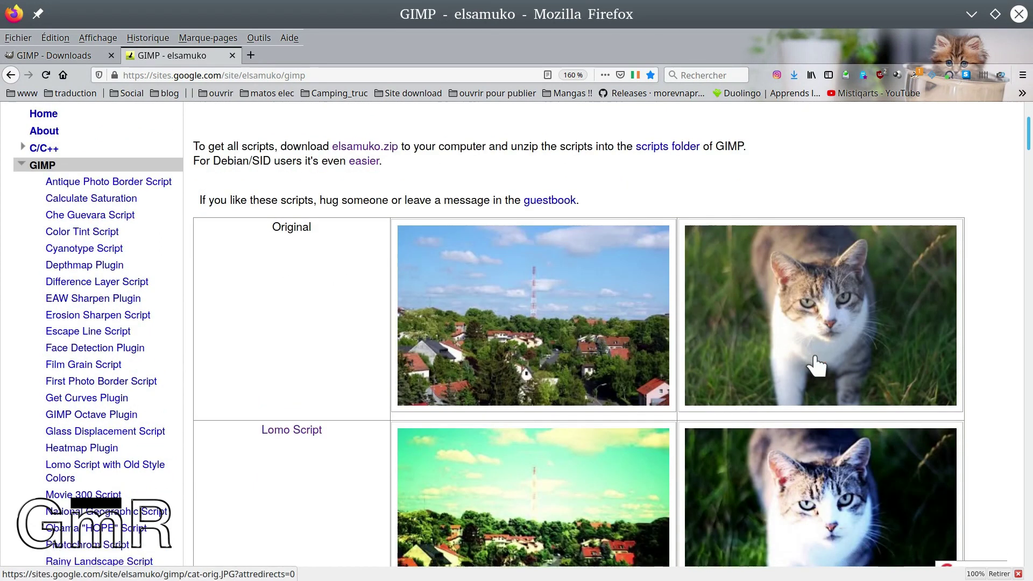
{"action": "scroll", "coordinate": [859, 223], "scroll_direction": "down", "scroll_amount": 1}
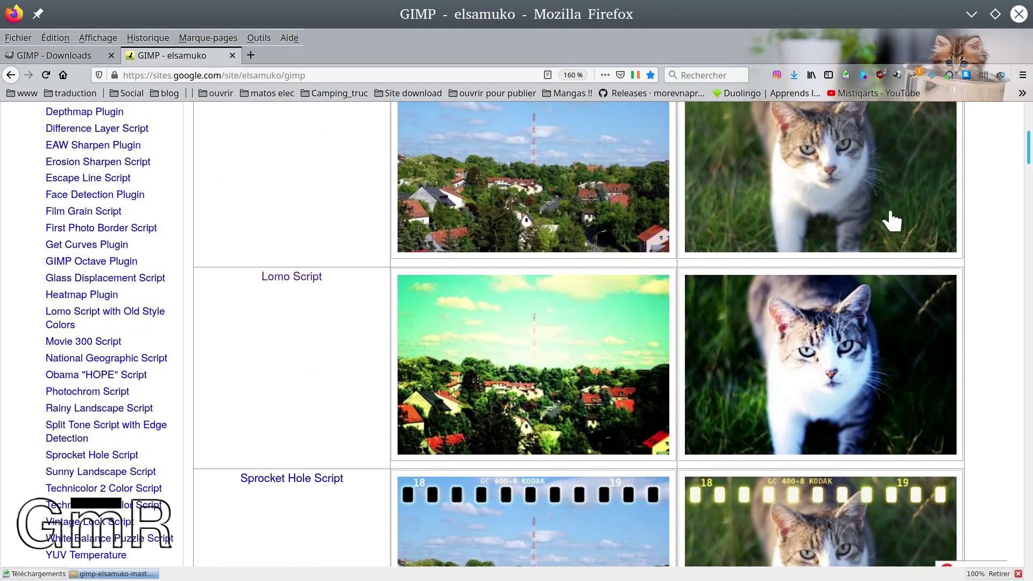
{"action": "scroll", "coordinate": [841, 315], "scroll_direction": "down", "scroll_amount": 2}
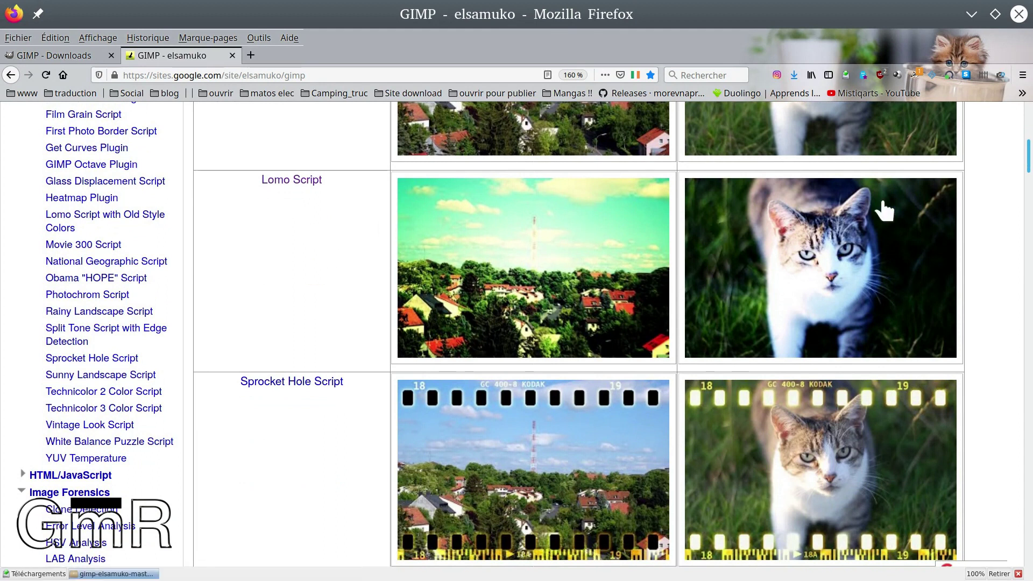
{"action": "scroll", "coordinate": [795, 195], "scroll_direction": "up", "scroll_amount": 3}
{"action": "scroll", "coordinate": [334, 327], "scroll_direction": "down", "scroll_amount": 7}
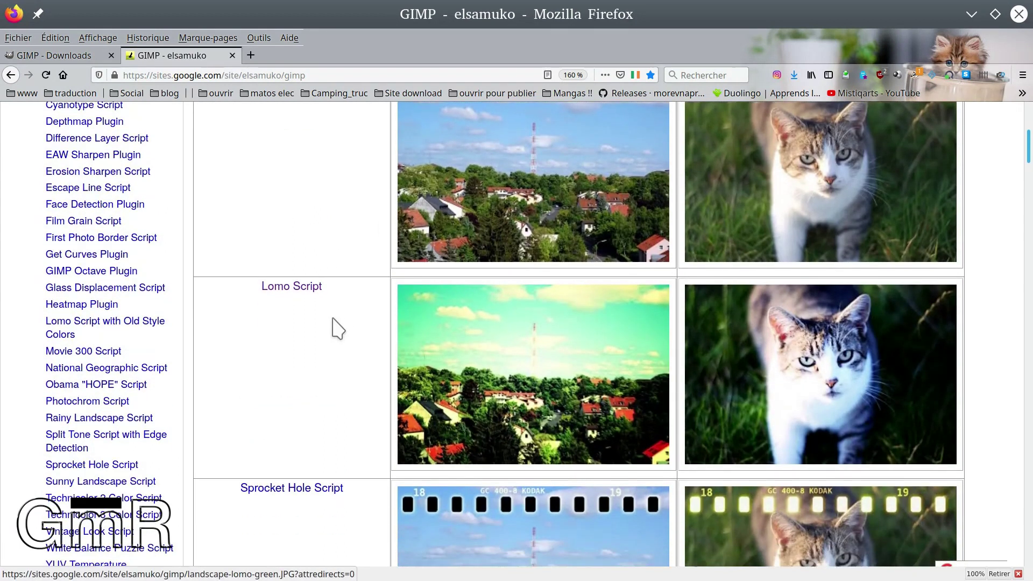
Examine the remaining script examples in the table, from Technicolor 2 Color through Erosion Sharpen.
{"action": "scroll", "coordinate": [464, 334], "scroll_direction": "down", "scroll_amount": 16}
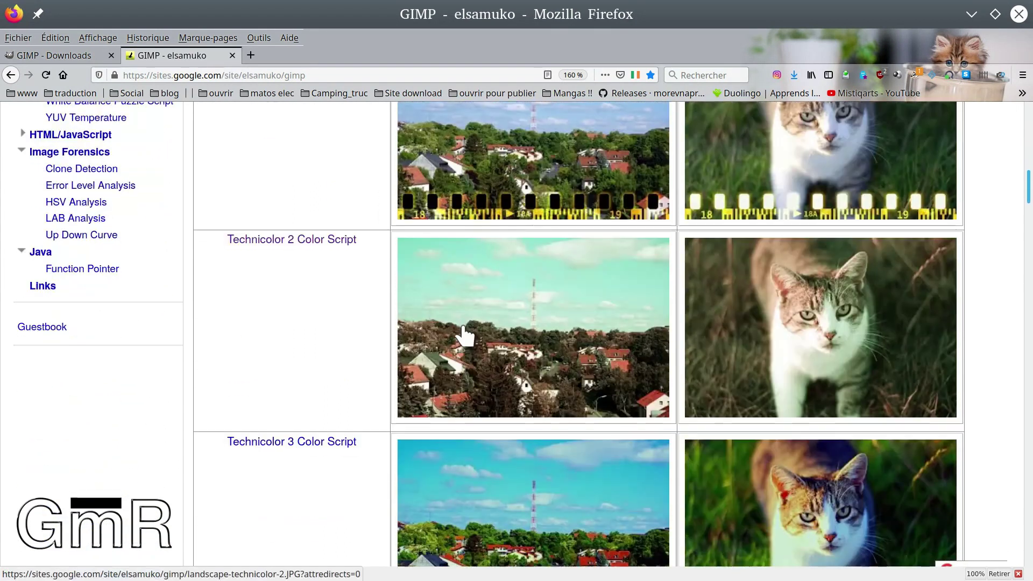
{"action": "scroll", "coordinate": [516, 348], "scroll_direction": "down", "scroll_amount": 10}
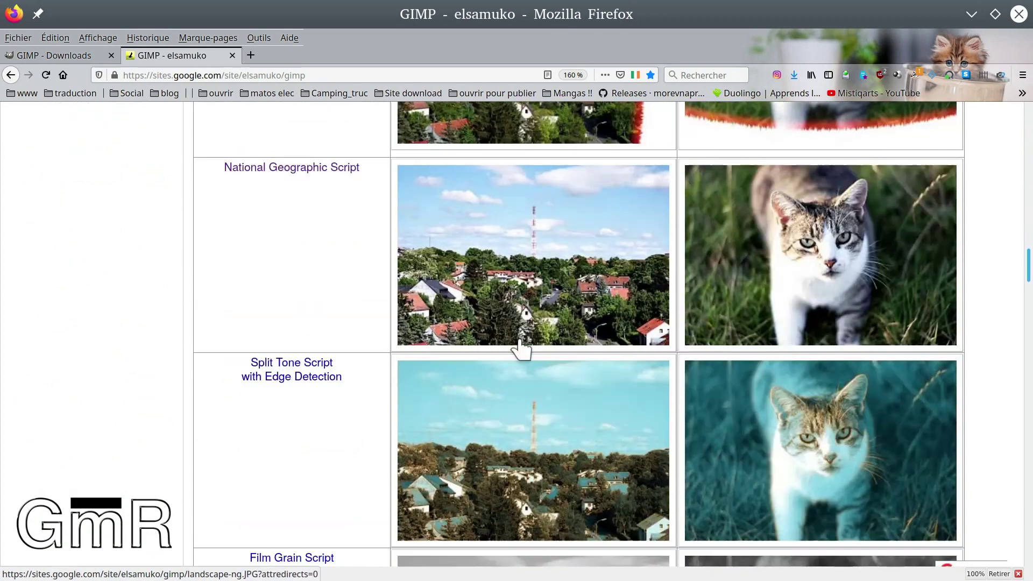
{"action": "scroll", "coordinate": [519, 349], "scroll_direction": "down", "scroll_amount": 14}
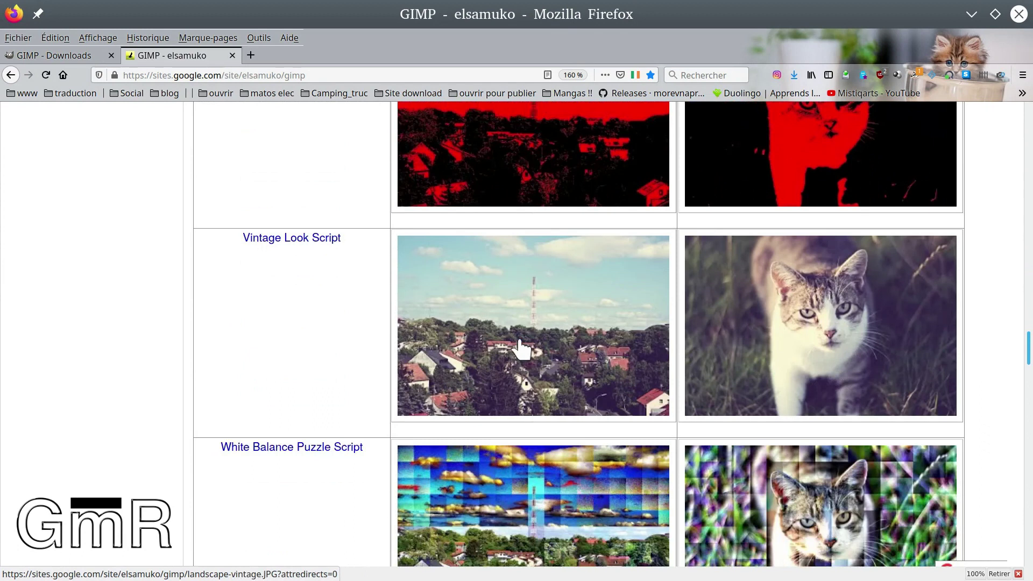
{"action": "scroll", "coordinate": [519, 350], "scroll_direction": "down", "scroll_amount": 2}
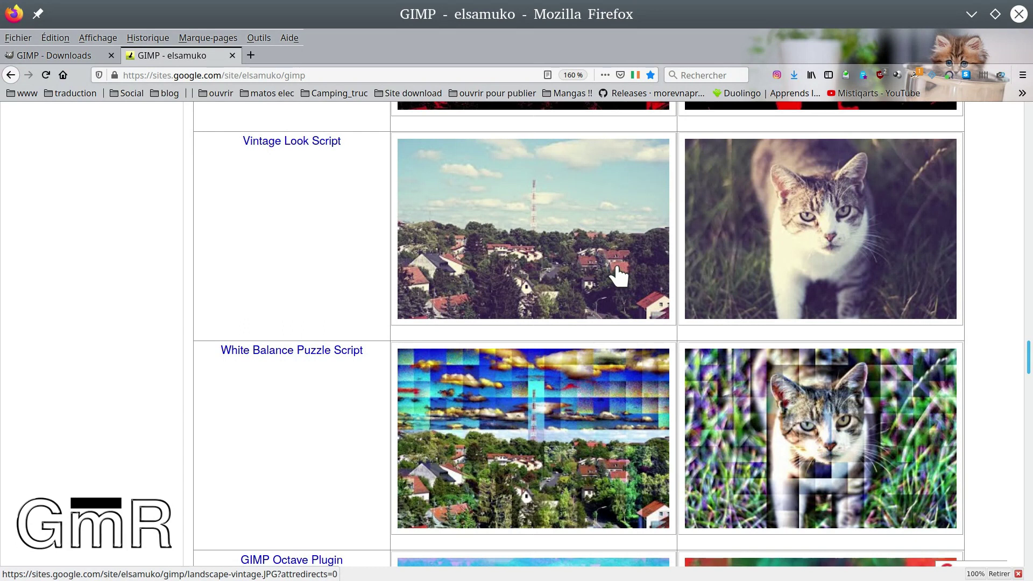
{"action": "scroll", "coordinate": [617, 276], "scroll_direction": "down", "scroll_amount": 7}
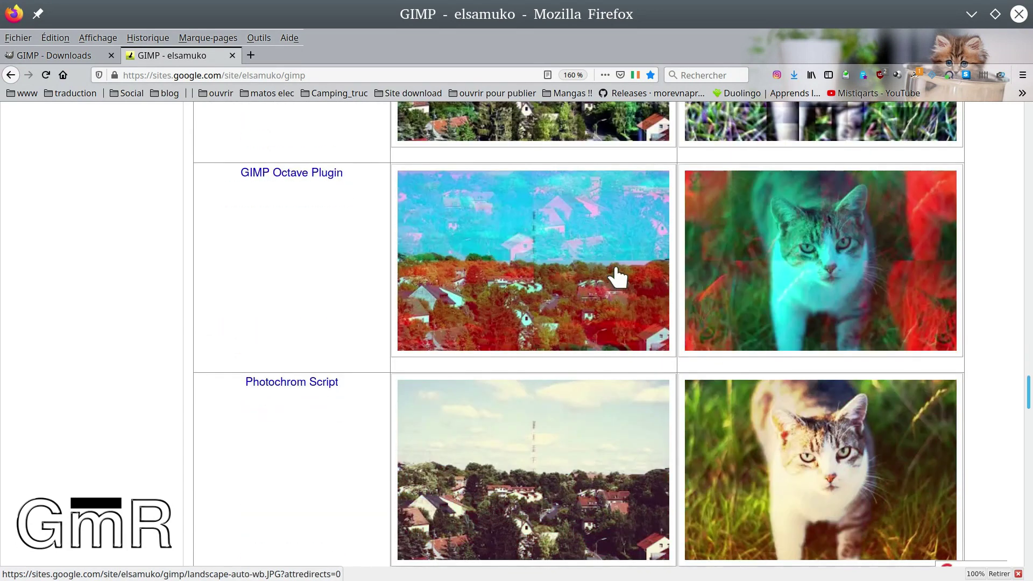
{"action": "scroll", "coordinate": [617, 275], "scroll_direction": "down", "scroll_amount": 4}
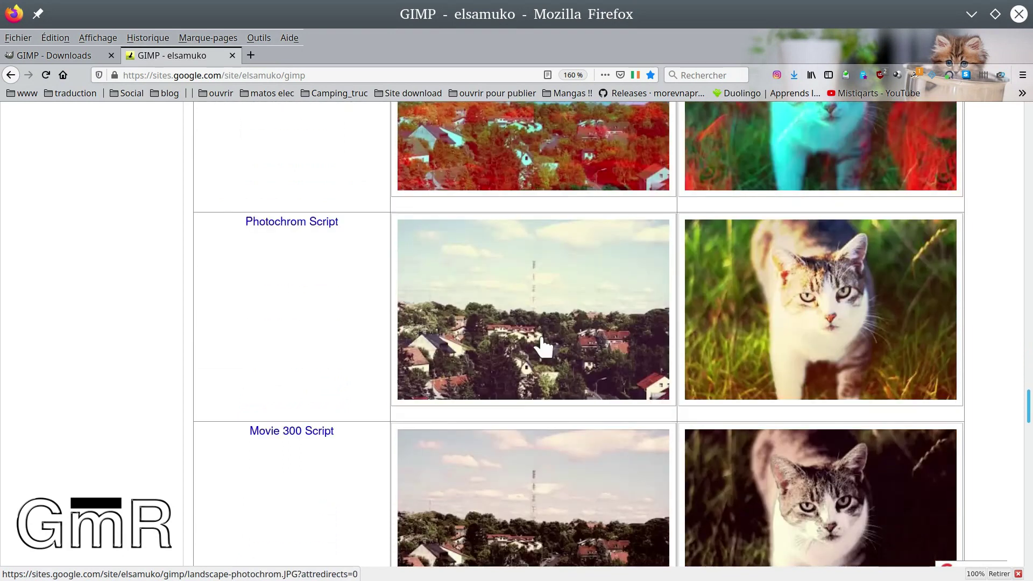
{"action": "scroll", "coordinate": [543, 347], "scroll_direction": "down", "scroll_amount": 8}
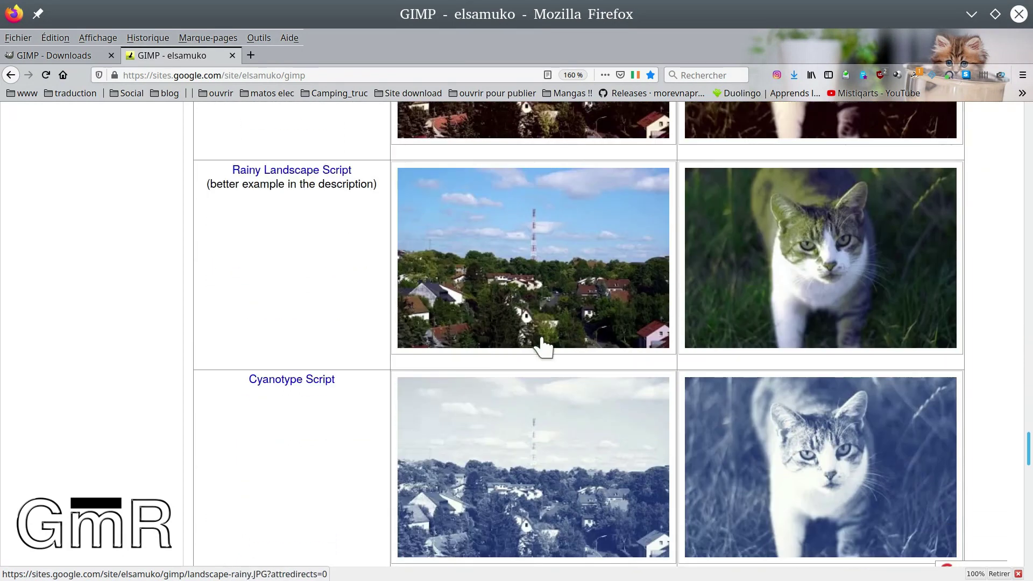
{"action": "scroll", "coordinate": [542, 347], "scroll_direction": "down", "scroll_amount": 20}
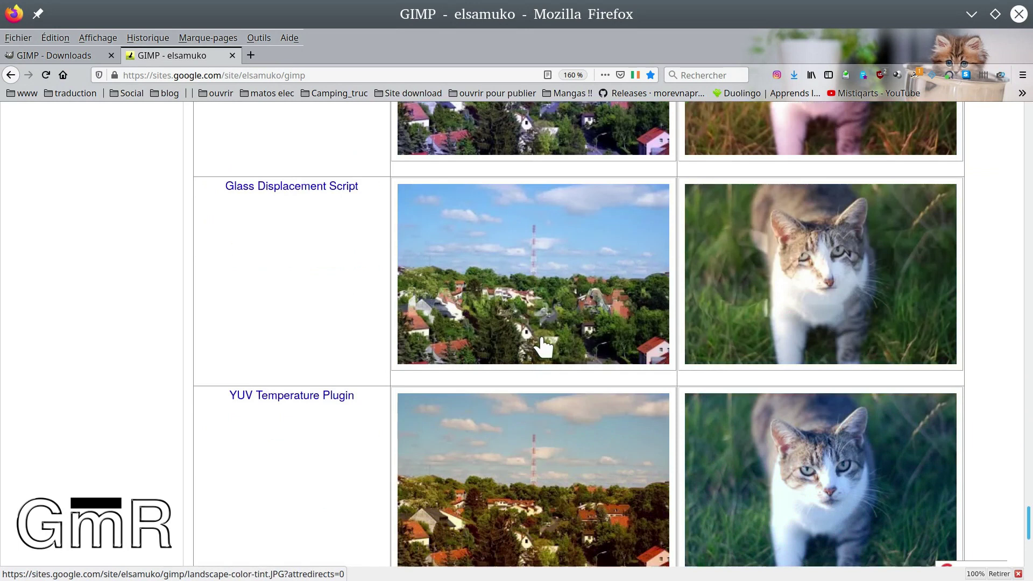
{"action": "scroll", "coordinate": [542, 347], "scroll_direction": "down", "scroll_amount": 2}
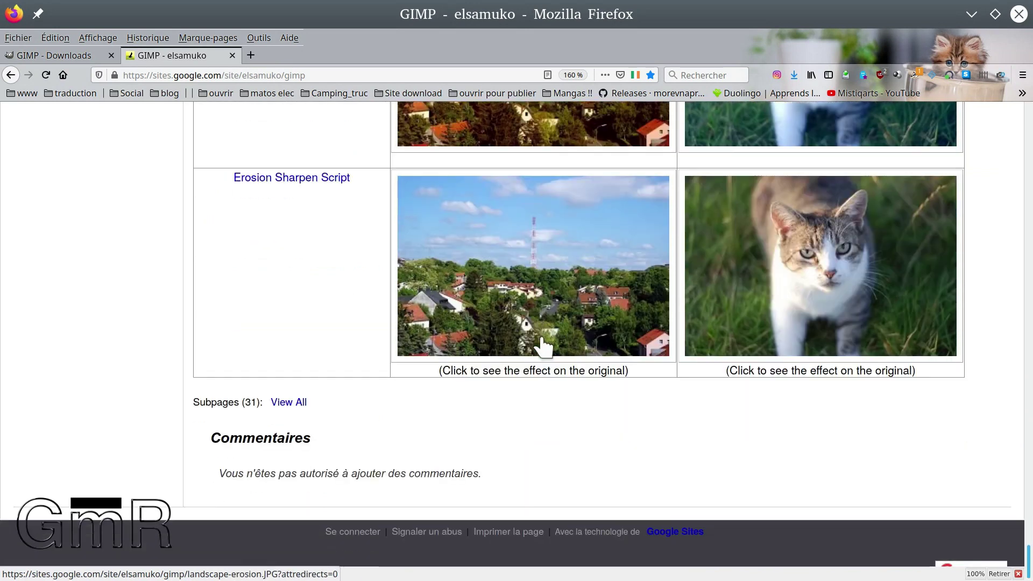
Open the full list of GIMP subpages in a new tab and look through the available scripts.
{"action": "right_click", "coordinate": [293, 406]}
{"action": "left_click", "coordinate": [369, 161]}
{"action": "left_click", "coordinate": [279, 56]}
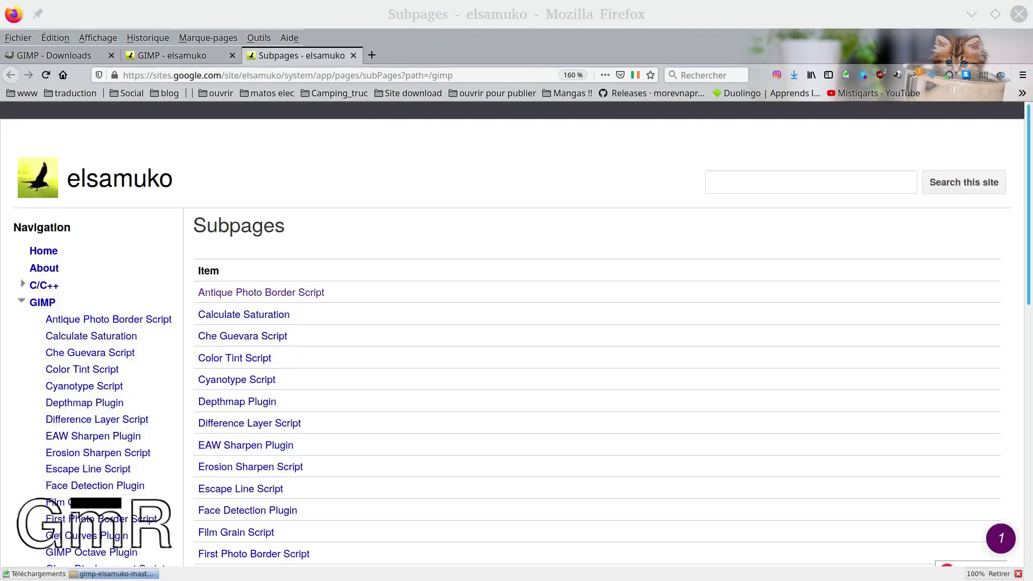
{"action": "scroll", "coordinate": [398, 248], "scroll_direction": "down", "scroll_amount": 7}
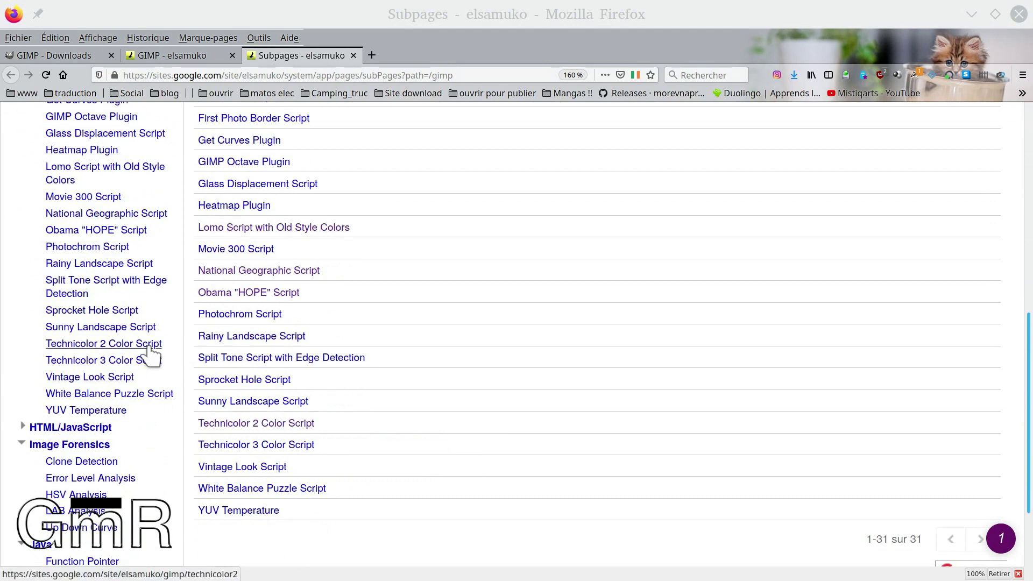
{"action": "scroll", "coordinate": [151, 355], "scroll_direction": "up", "scroll_amount": 2}
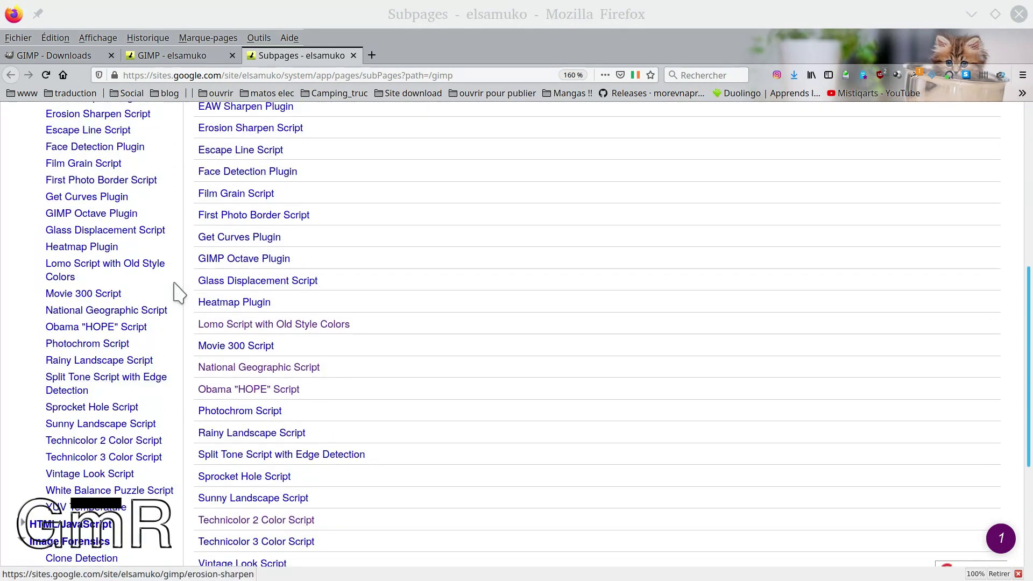
Open the National Geographic Script page and examine its sample portrait, update notes and attached script files.
{"action": "left_click", "coordinate": [137, 311]}
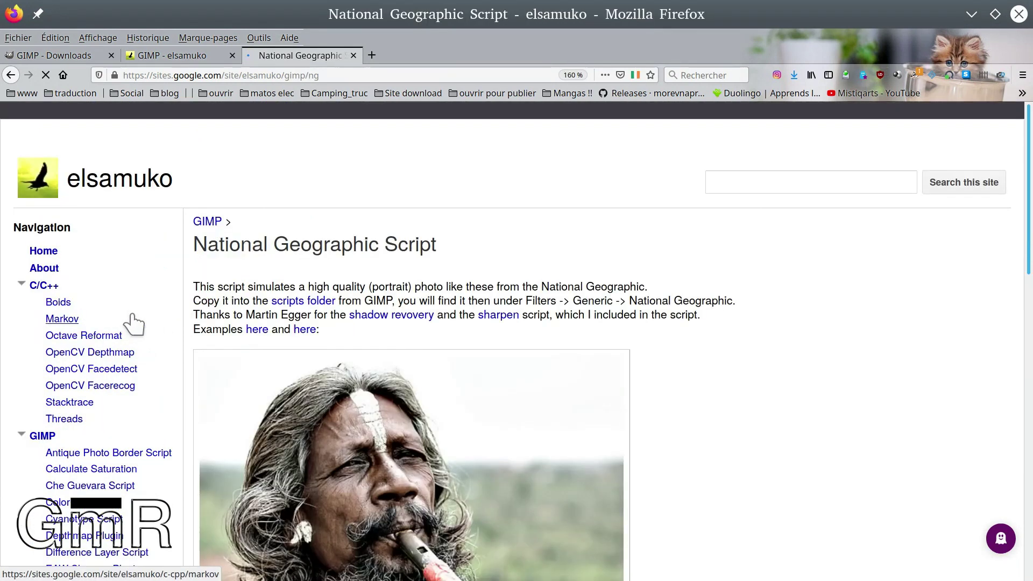
{"action": "scroll", "coordinate": [469, 381], "scroll_direction": "down", "scroll_amount": 5}
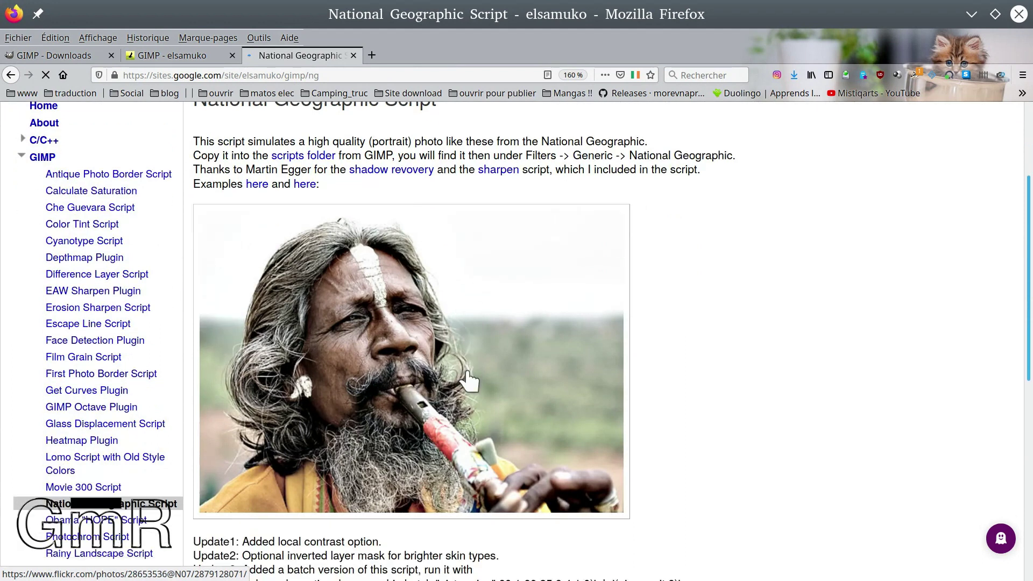
{"action": "scroll", "coordinate": [469, 381], "scroll_direction": "up", "scroll_amount": 2}
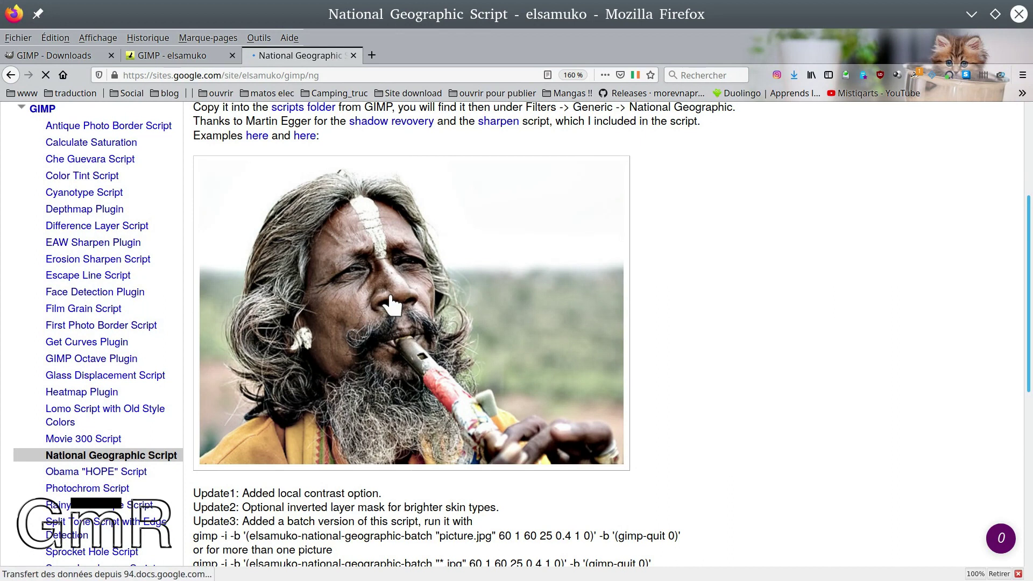
{"action": "scroll", "coordinate": [358, 346], "scroll_direction": "down", "scroll_amount": 3}
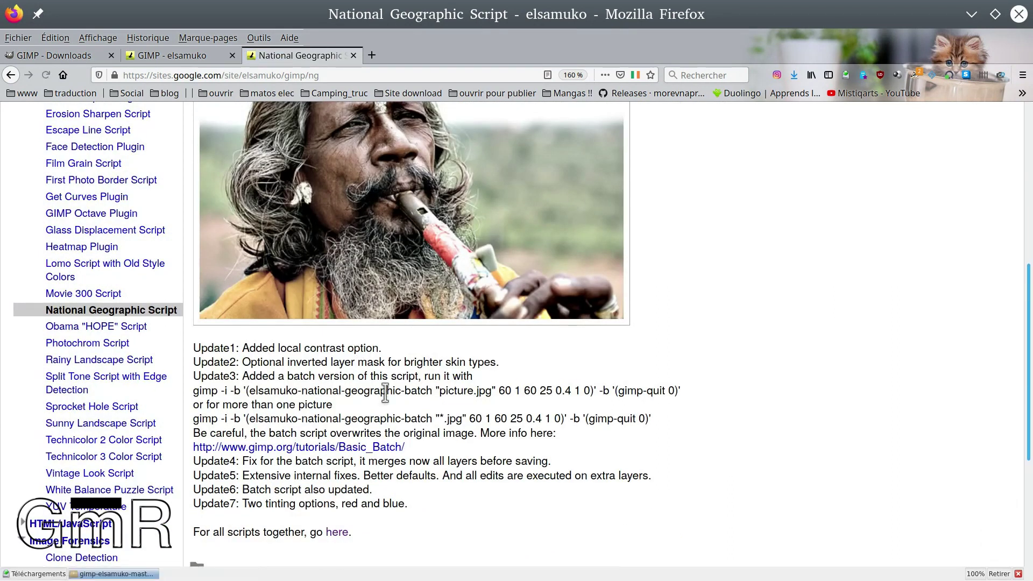
{"action": "scroll", "coordinate": [385, 392], "scroll_direction": "down", "scroll_amount": 2}
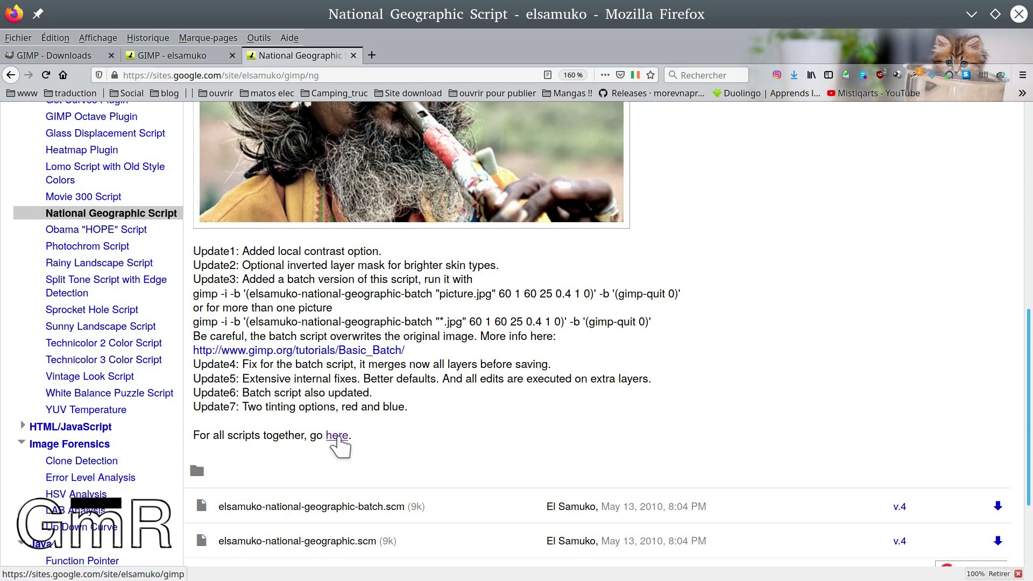
{"action": "scroll", "coordinate": [337, 444], "scroll_direction": "down", "scroll_amount": 3}
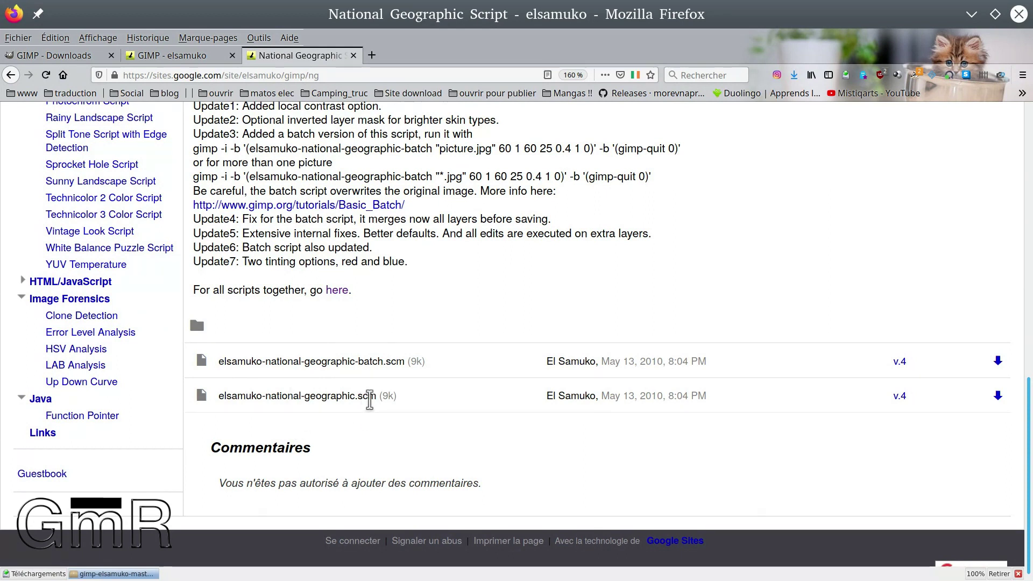
Return to the main elsamuko GIMP page and locate the elsamuko.zip download link for all scripts in its introduction.
{"action": "scroll", "coordinate": [373, 395], "scroll_direction": "up", "scroll_amount": 15}
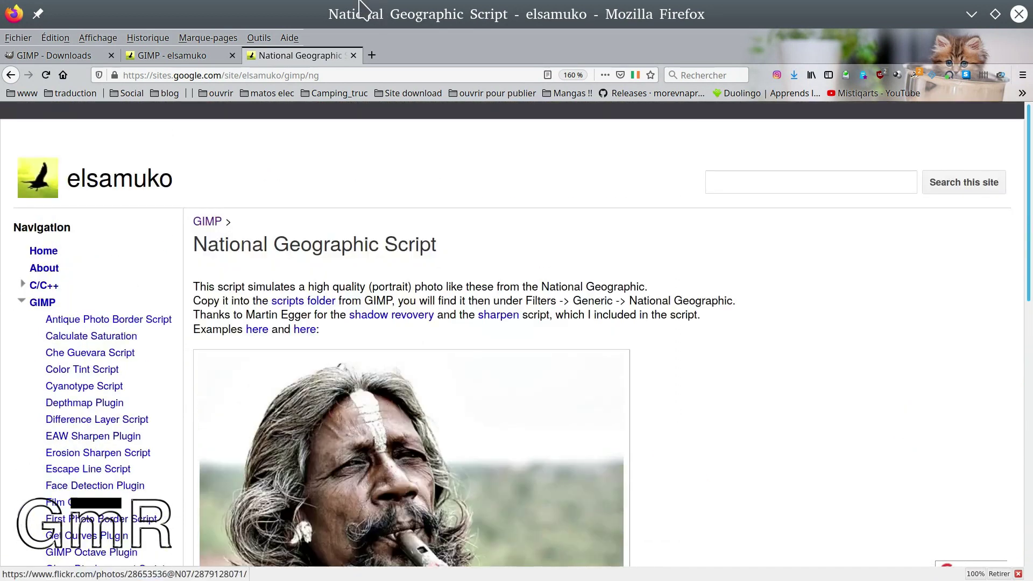
{"action": "left_click", "coordinate": [197, 56]}
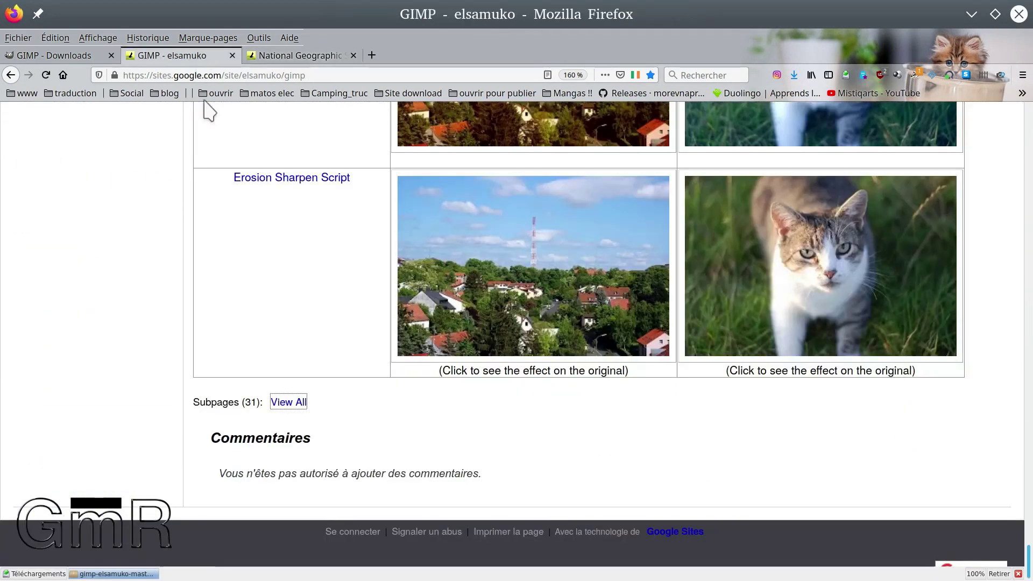
{"action": "scroll", "coordinate": [320, 276], "scroll_direction": "up", "scroll_amount": 5}
{"action": "scroll", "coordinate": [325, 278], "scroll_direction": "up", "scroll_amount": 15}
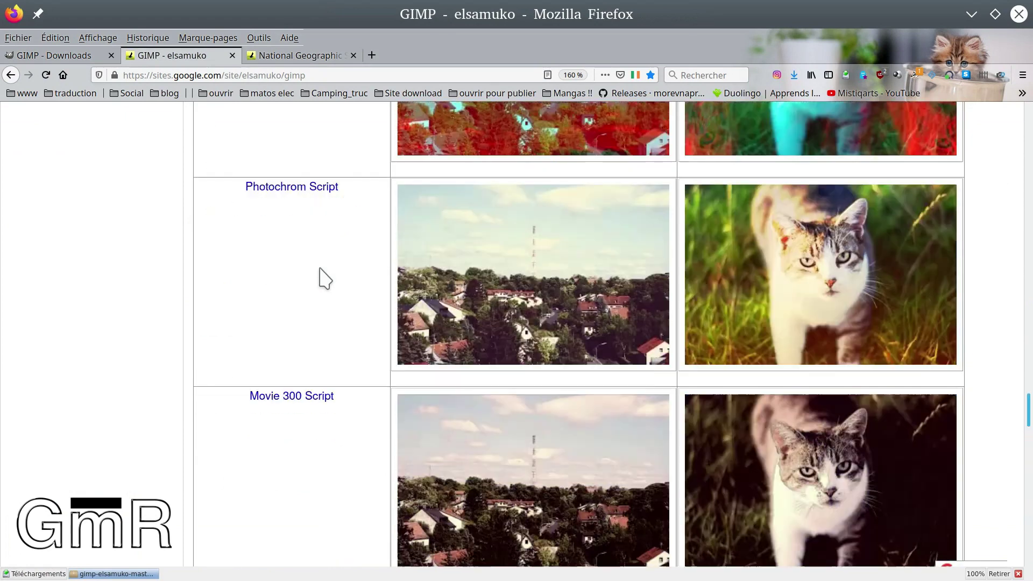
{"action": "scroll", "coordinate": [325, 278], "scroll_direction": "up", "scroll_amount": 15}
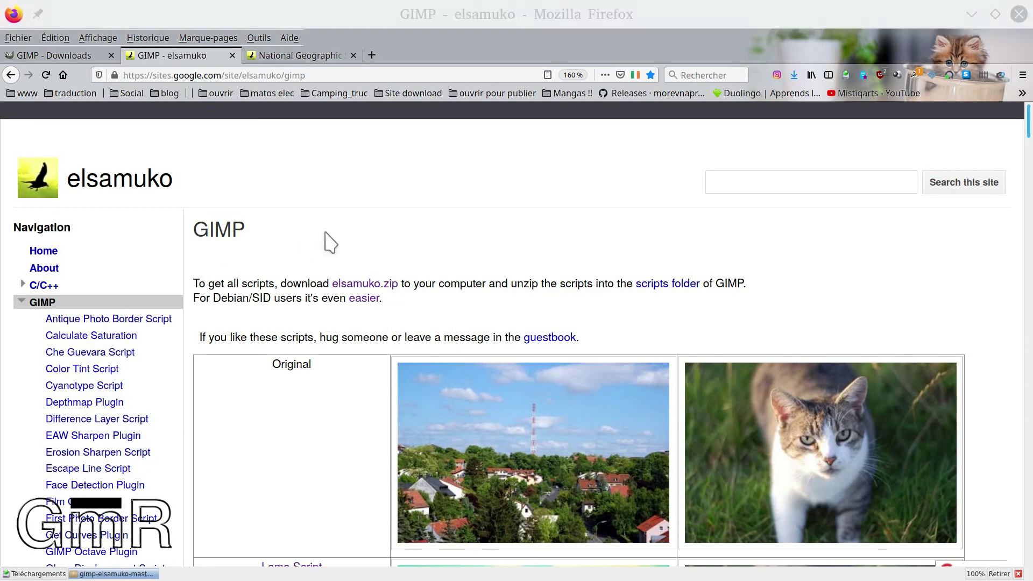
{"action": "left_click", "coordinate": [379, 284]}
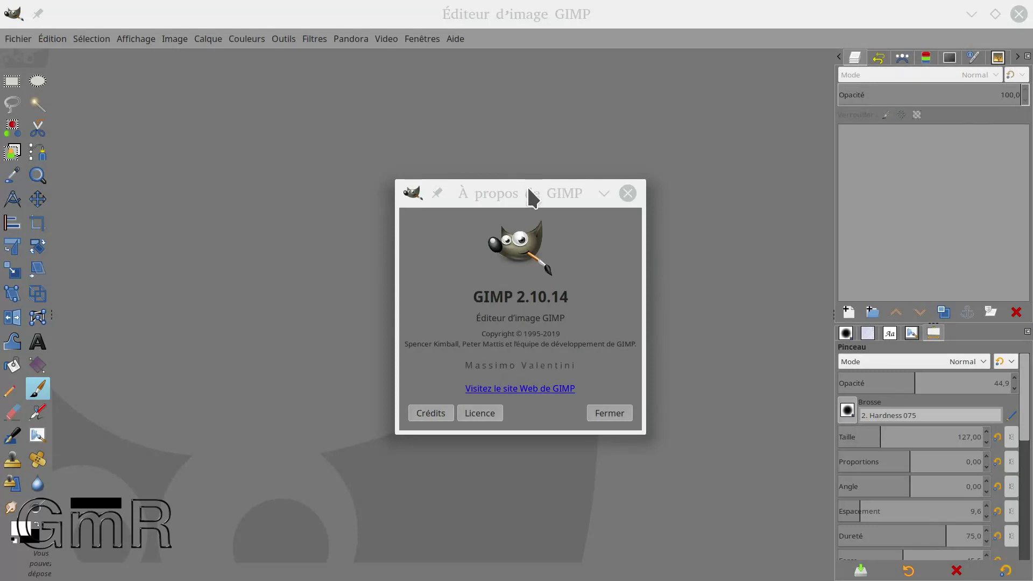
Dismiss GIMP's About dialog and display the Script-Fu folder list in the Preferences.
{"action": "left_click", "coordinate": [617, 419]}
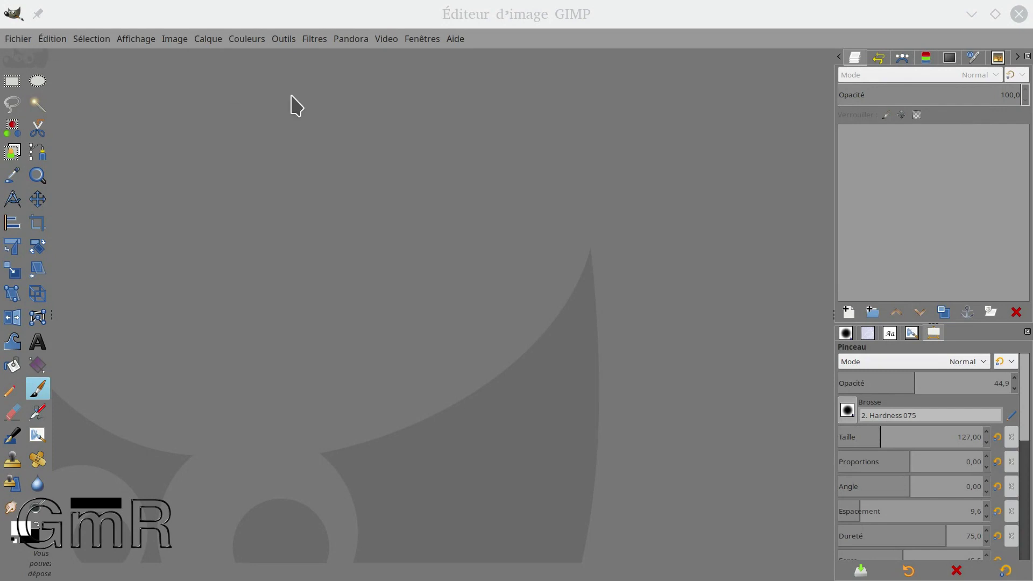
{"action": "left_click", "coordinate": [62, 42]}
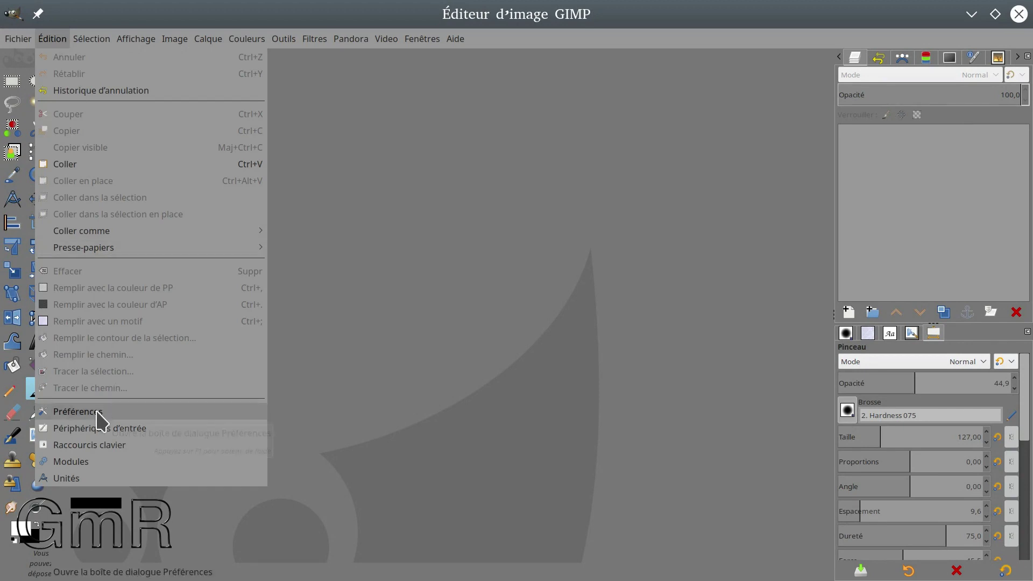
{"action": "left_click", "coordinate": [78, 412]}
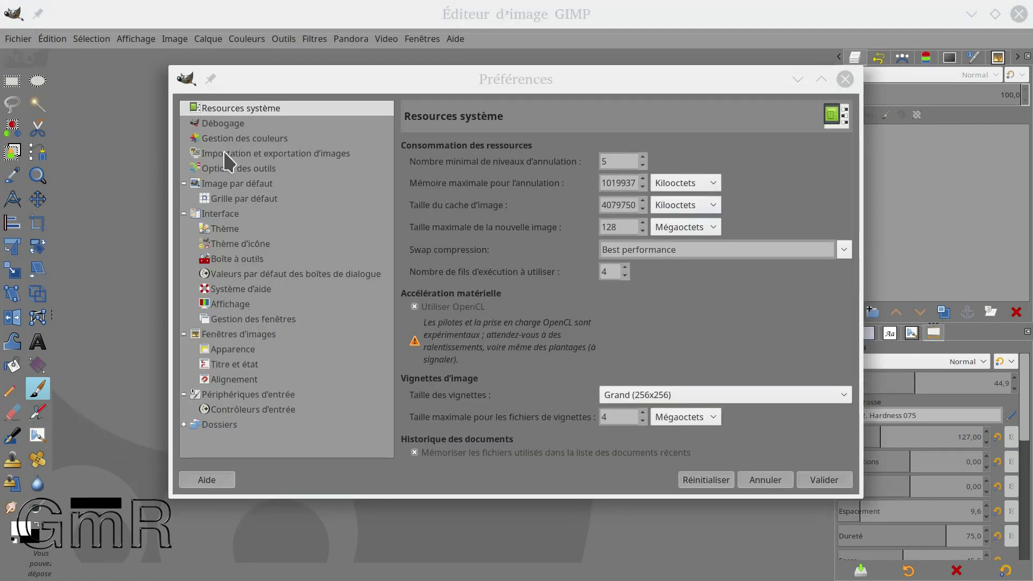
{"action": "left_click", "coordinate": [234, 243]}
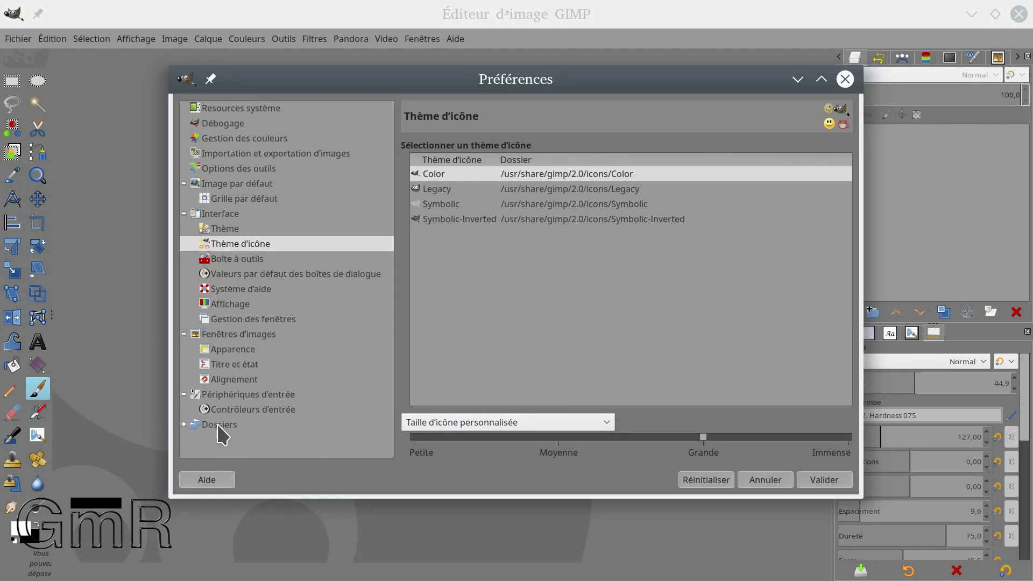
{"action": "left_click", "coordinate": [184, 424]}
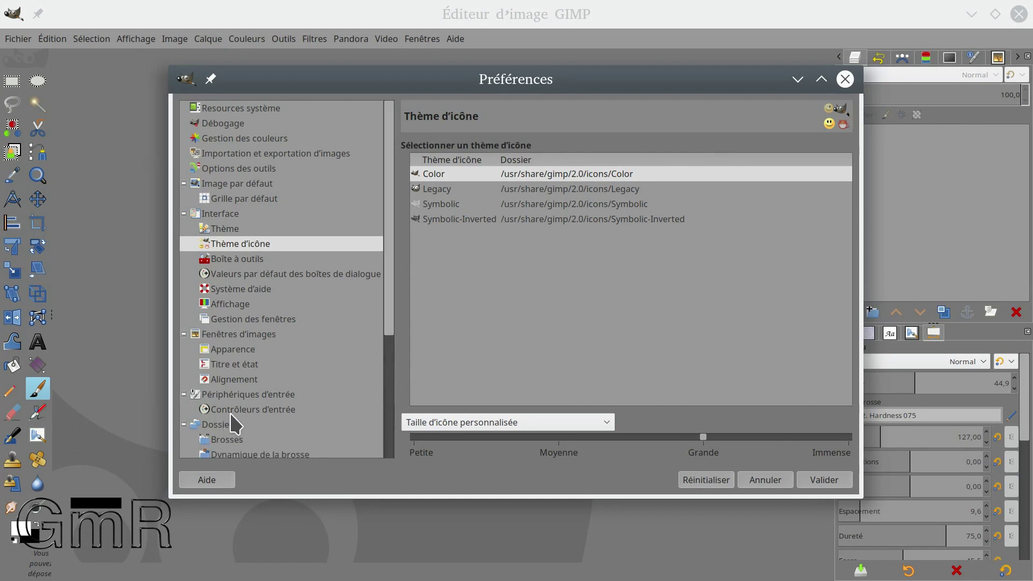
{"action": "scroll", "coordinate": [235, 421], "scroll_direction": "down", "scroll_amount": 4}
{"action": "scroll", "coordinate": [237, 404], "scroll_direction": "down", "scroll_amount": 3}
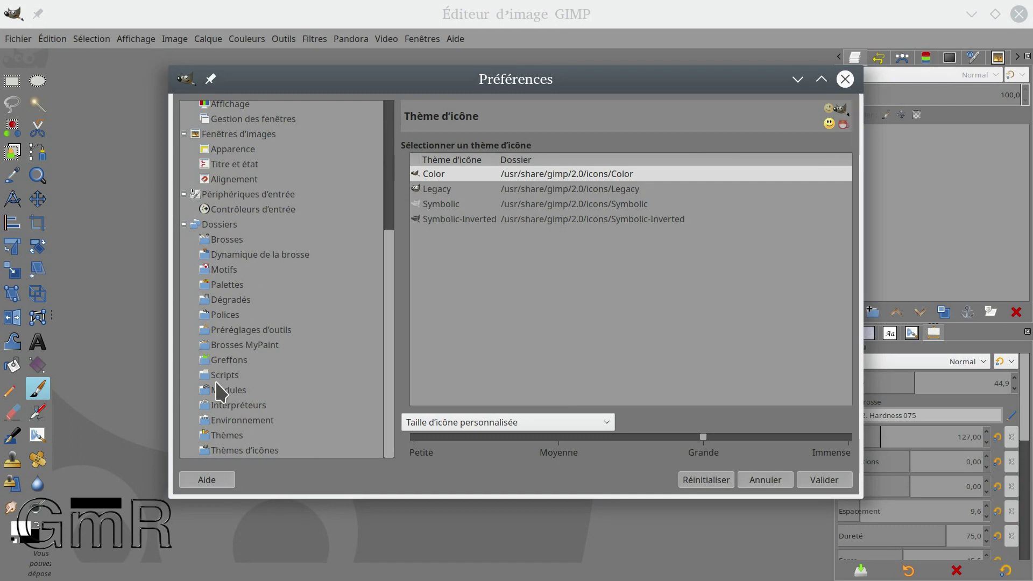
{"action": "left_click", "coordinate": [226, 375]}
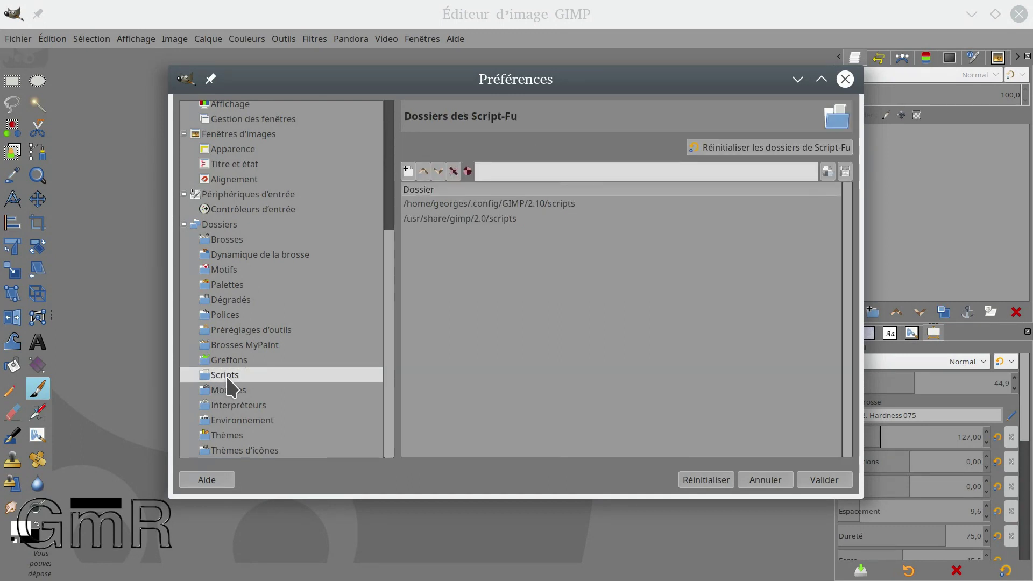
Select the personal .config/GIMP/2.10/scripts folder in the Script-Fu folder list and show its location in the file manager.
{"action": "left_click", "coordinate": [545, 204]}
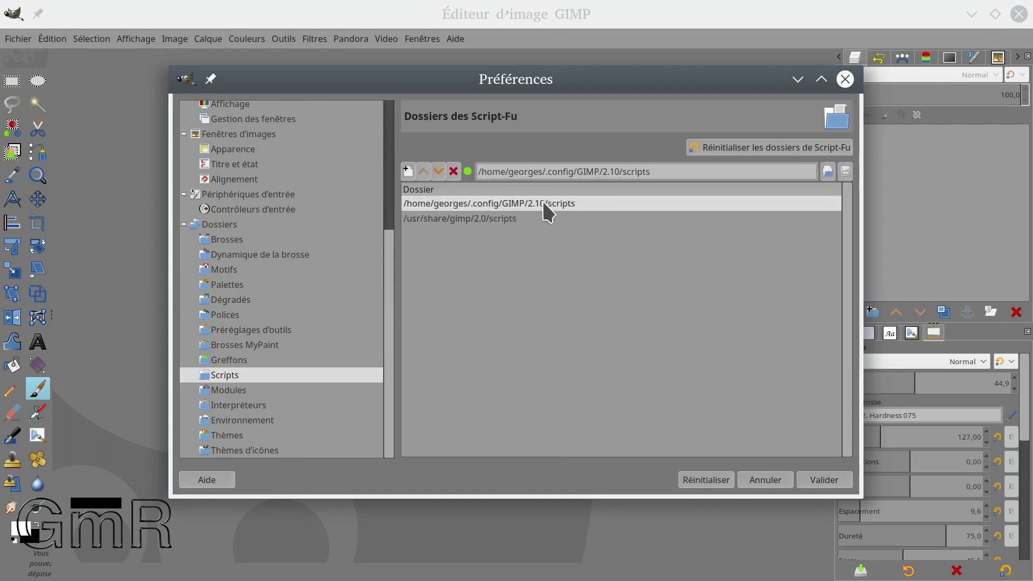
{"action": "left_click", "coordinate": [466, 221]}
{"action": "left_click", "coordinate": [485, 204]}
{"action": "left_click", "coordinate": [481, 222]}
{"action": "left_click", "coordinate": [484, 205]}
{"action": "left_click", "coordinate": [480, 171]}
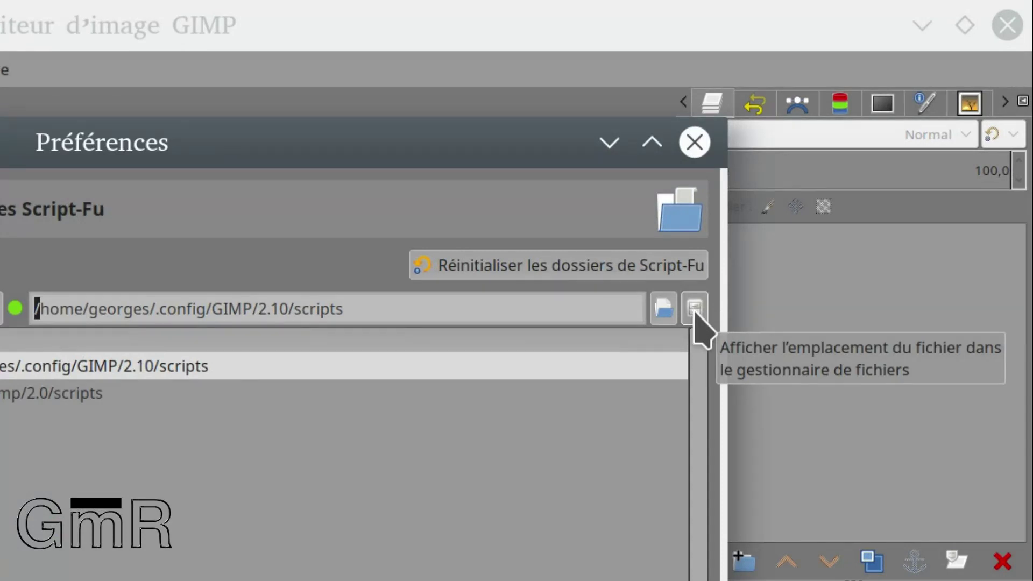
{"action": "left_click", "coordinate": [693, 309]}
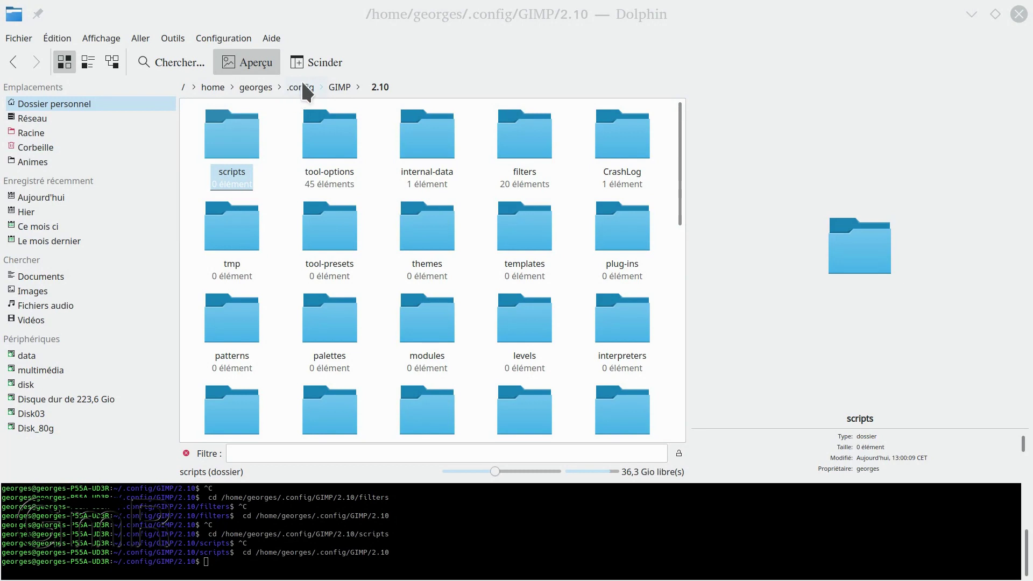
Look over the GIMP 2.10 configuration folders in Dolphin and open the scripts folder.
{"action": "left_click_drag", "start_coordinate": [509, 24], "coordinate": [492, 238]}
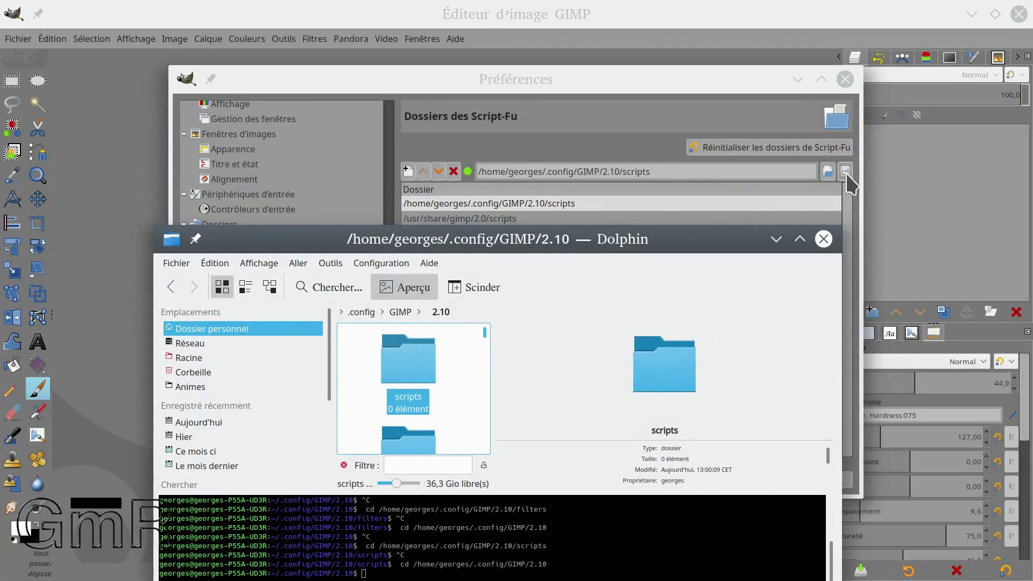
{"action": "left_click_drag", "start_coordinate": [544, 241], "coordinate": [553, 5]}
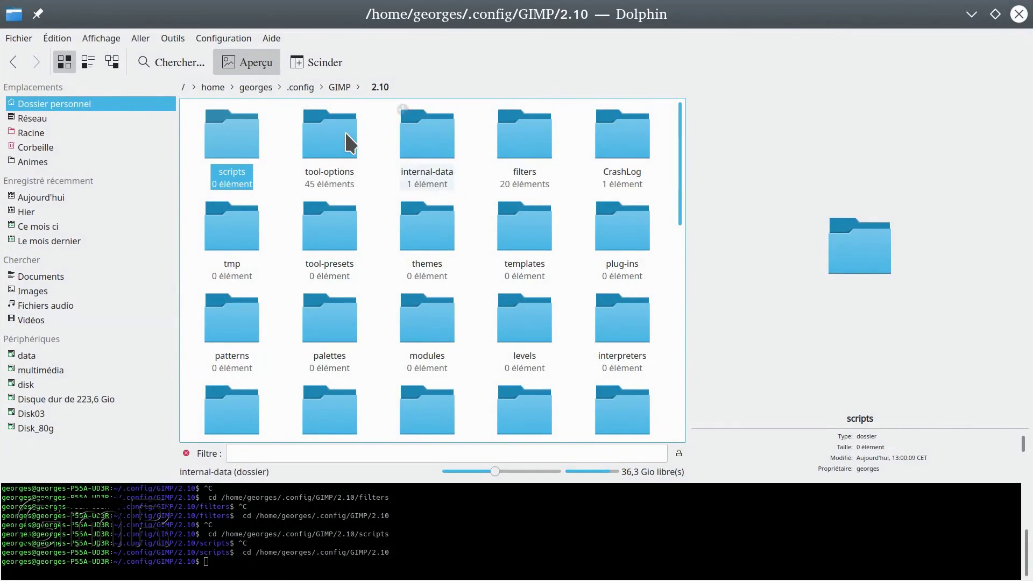
{"action": "scroll", "coordinate": [346, 292], "scroll_direction": "down", "scroll_amount": 5}
{"action": "scroll", "coordinate": [345, 292], "scroll_direction": "up", "scroll_amount": 5}
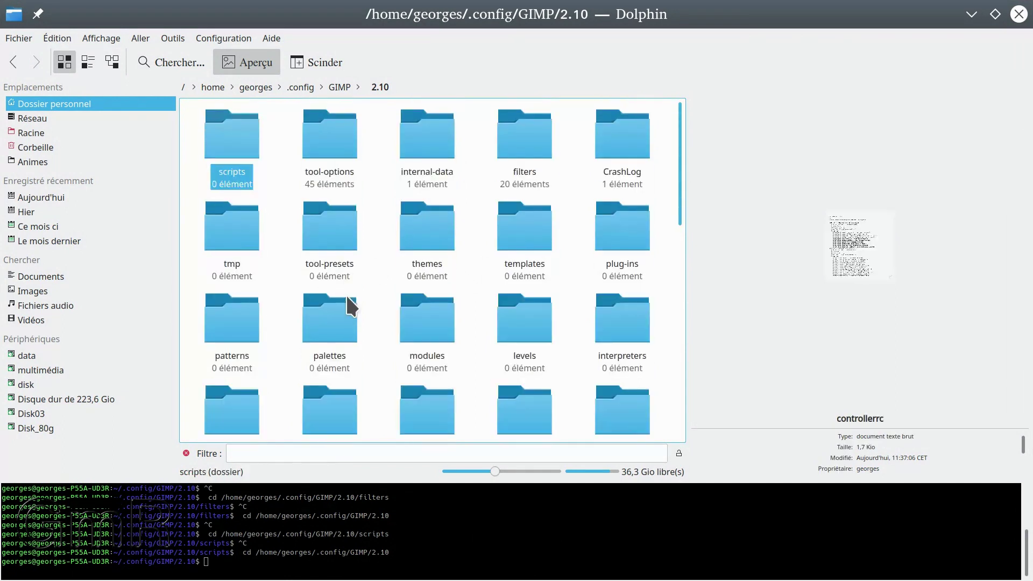
{"action": "left_click", "coordinate": [227, 138]}
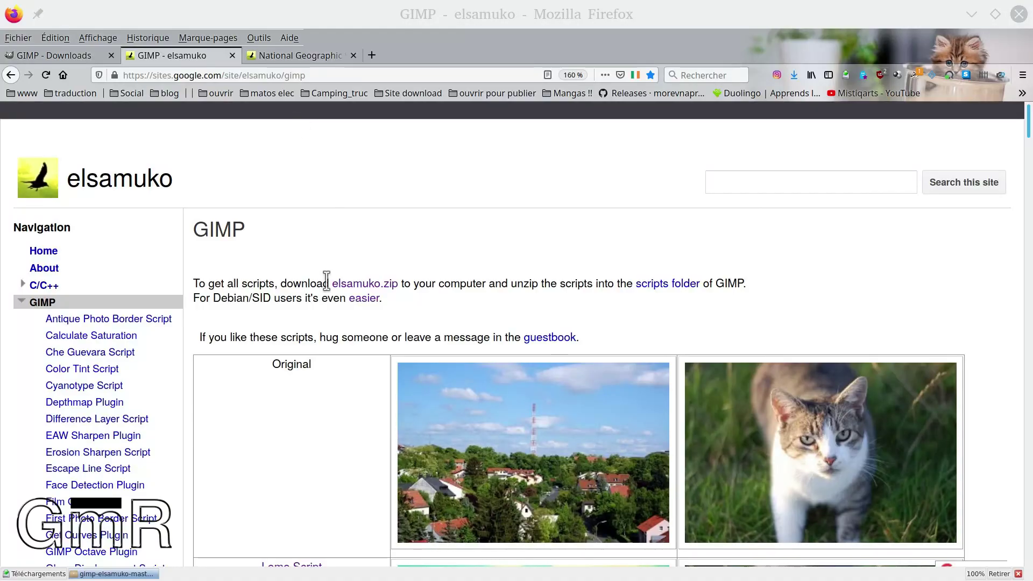
Switch to the elsamuko page in Firefox and download elsamuko.zip, choosing to save the file.
{"action": "left_click", "coordinate": [375, 290]}
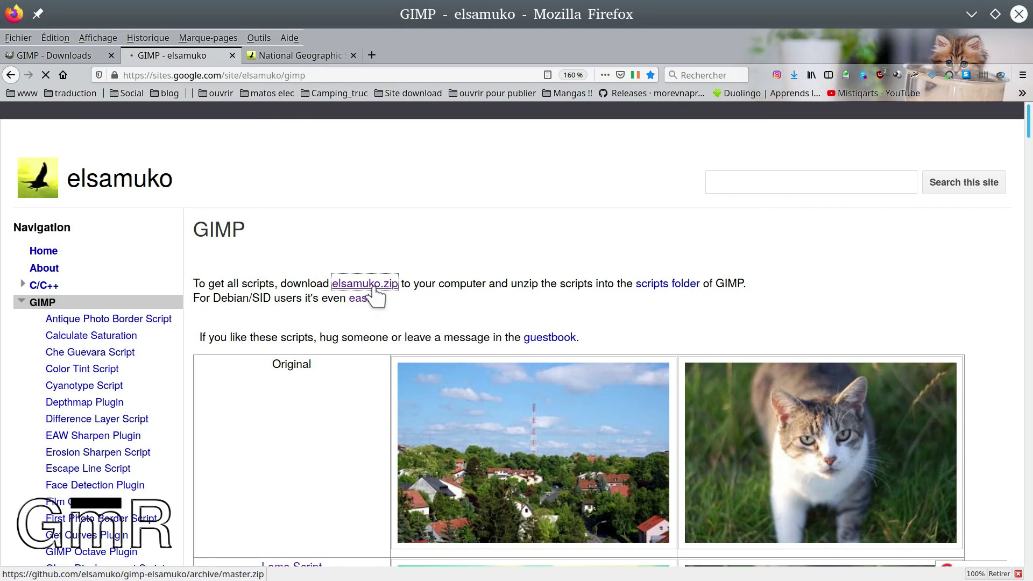
{"action": "left_click_drag", "start_coordinate": [635, 69], "coordinate": [491, 106]}
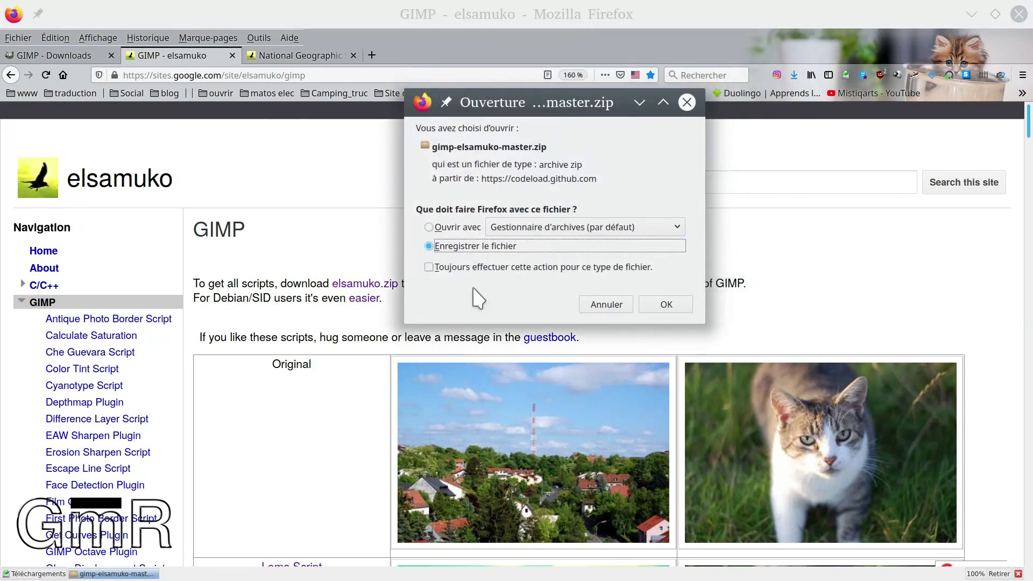
{"action": "left_click", "coordinate": [466, 228]}
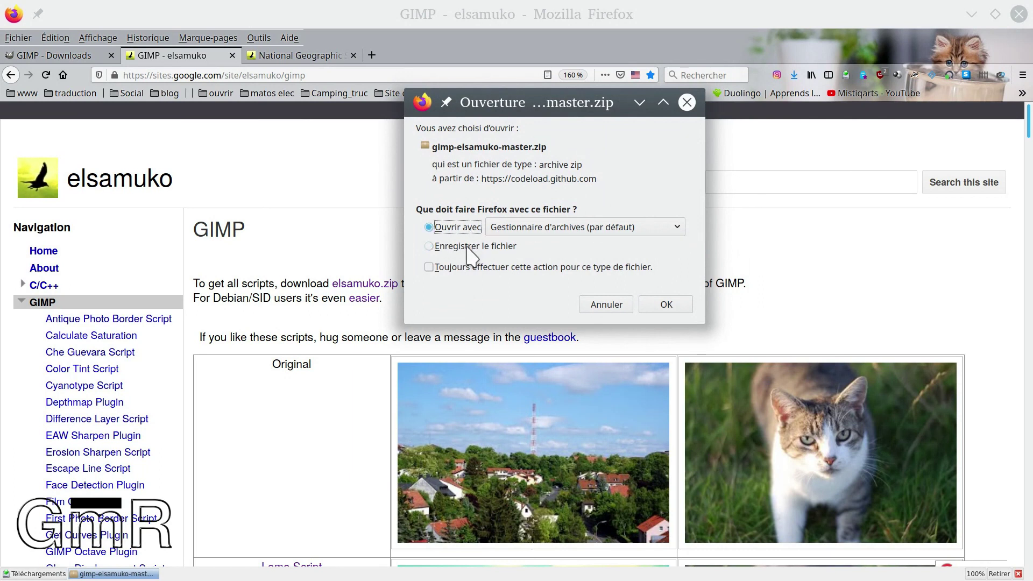
{"action": "left_click", "coordinate": [466, 246]}
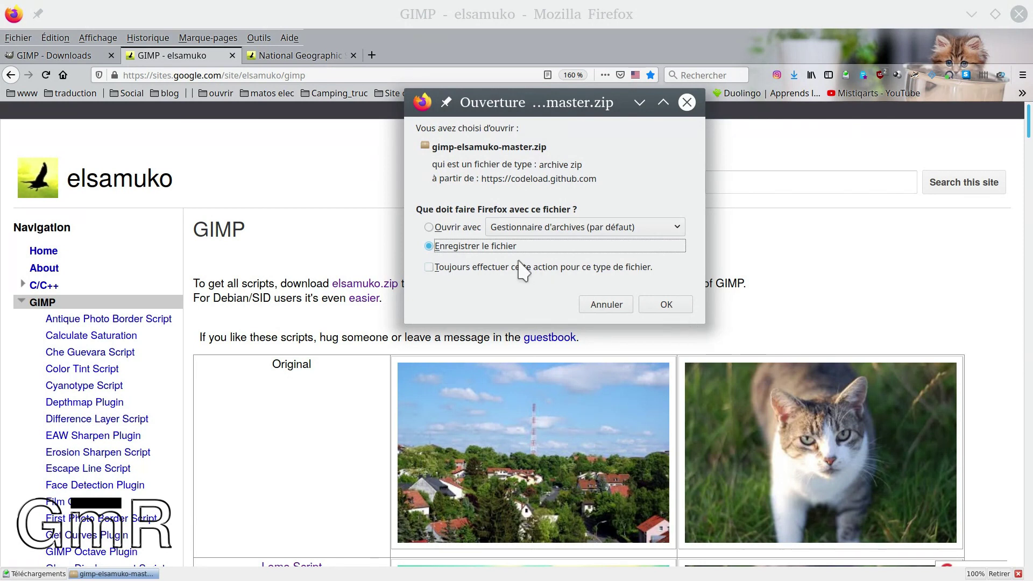
{"action": "left_click", "coordinate": [666, 305]}
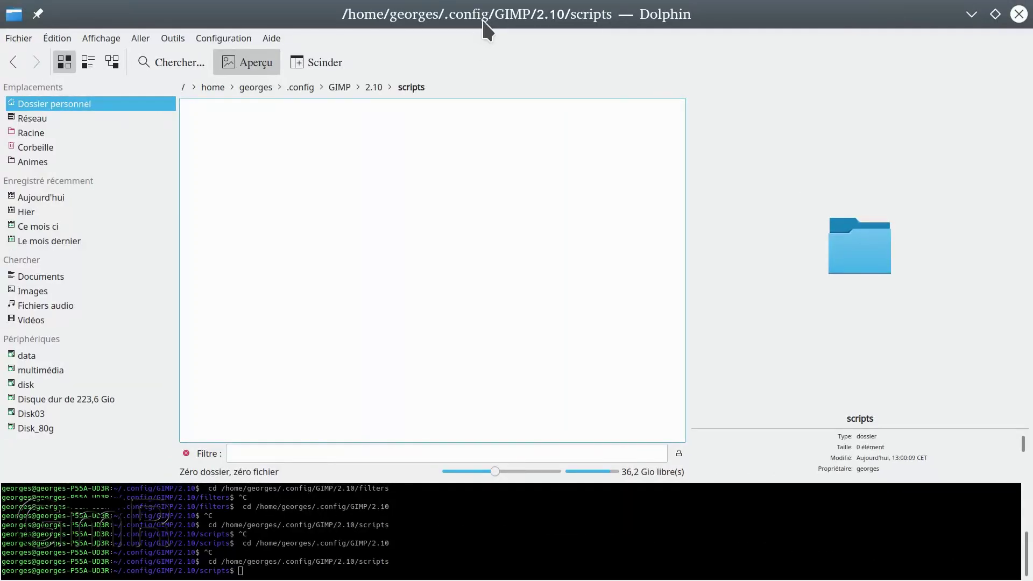
Switch to Dolphin, make the scripts folder's location editable and copy its full path.
{"action": "left_click_drag", "start_coordinate": [489, 27], "coordinate": [538, 1]}
{"action": "right_click", "coordinate": [413, 85]}
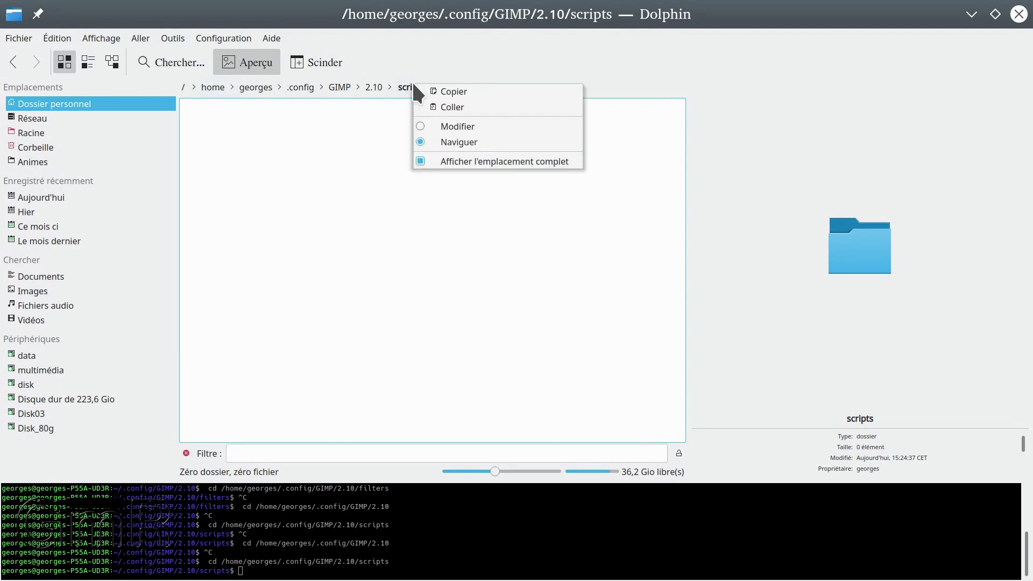
{"action": "left_click", "coordinate": [437, 120]}
{"action": "left_click_drag", "start_coordinate": [392, 85], "coordinate": [146, 86]}
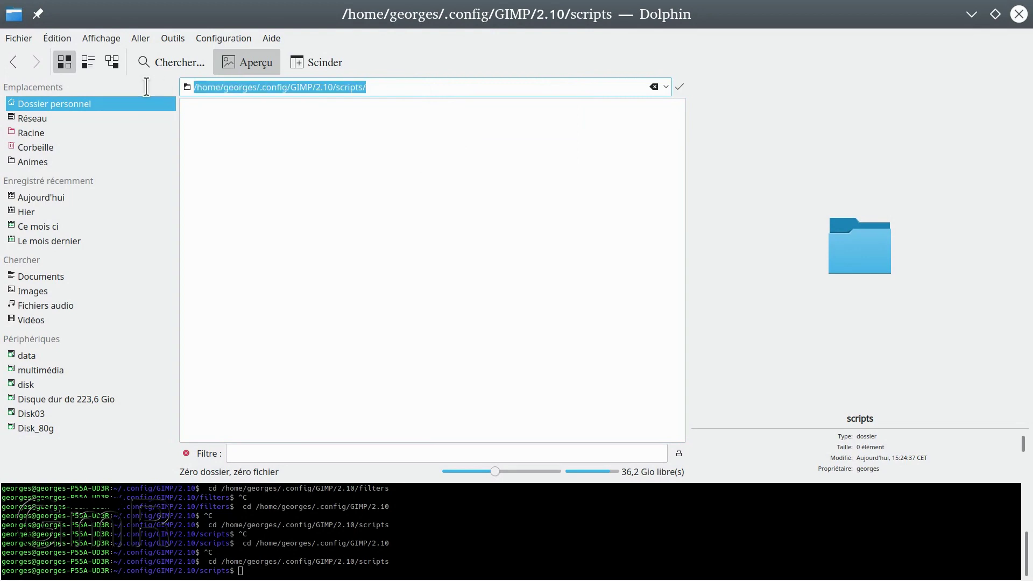
{"action": "right_click", "coordinate": [255, 86]}
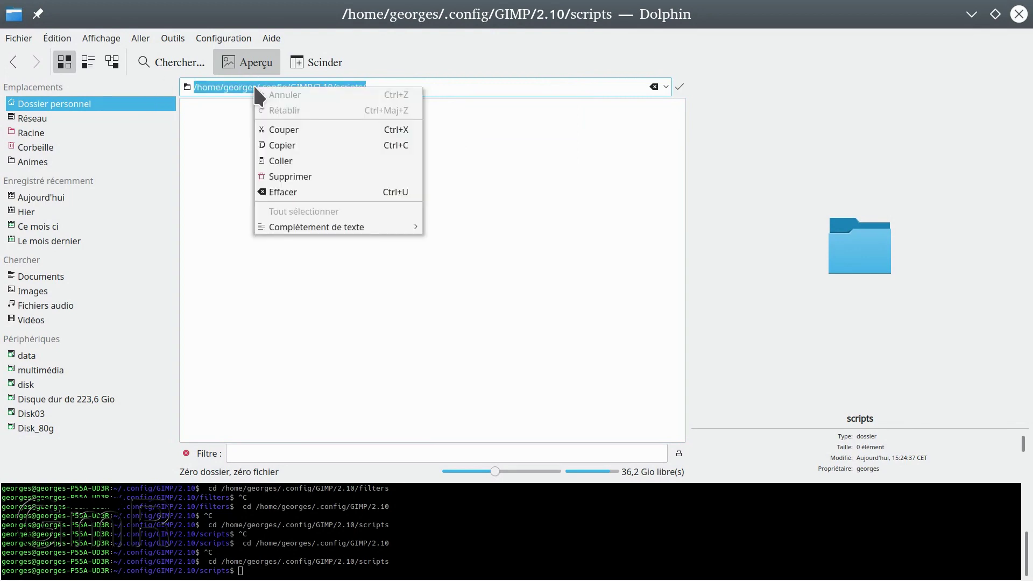
{"action": "left_click", "coordinate": [277, 145]}
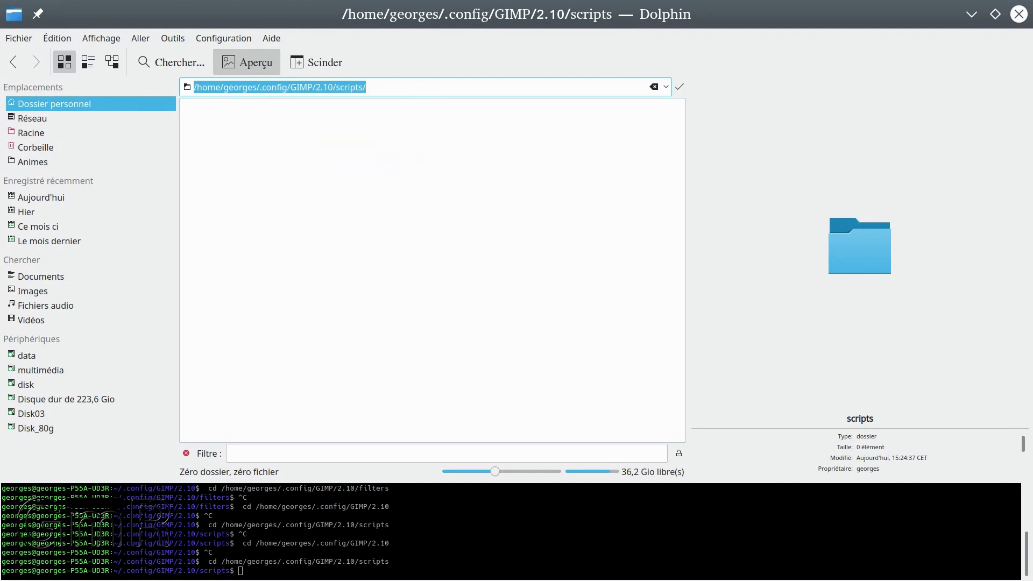
Switch back to Firefox's save dialog, paste the scripts folder path before the file name and save gimp-elsamuko-master.zip there.
{"action": "key", "text": "alt+Tab"}
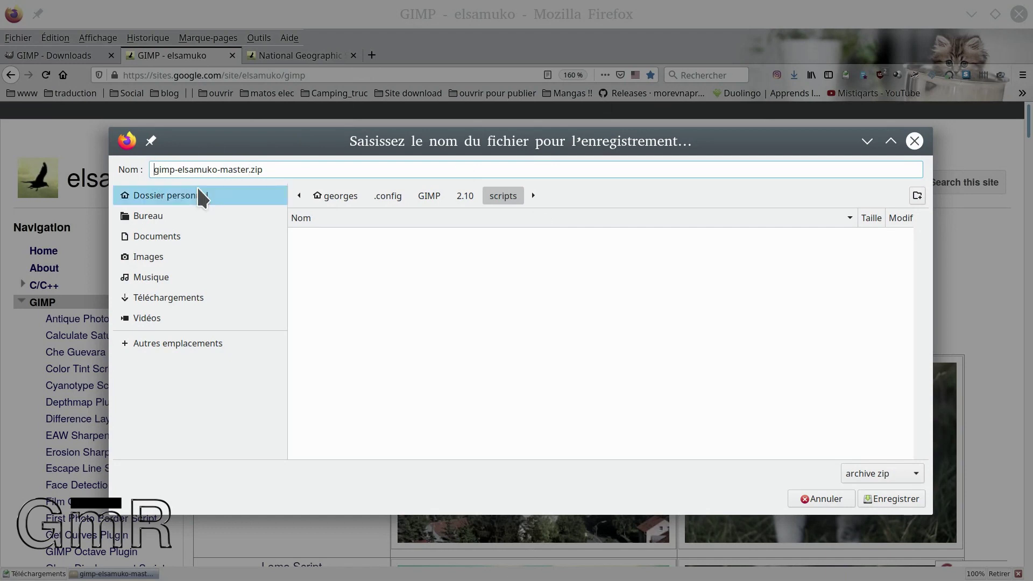
{"action": "right_click", "coordinate": [160, 167]}
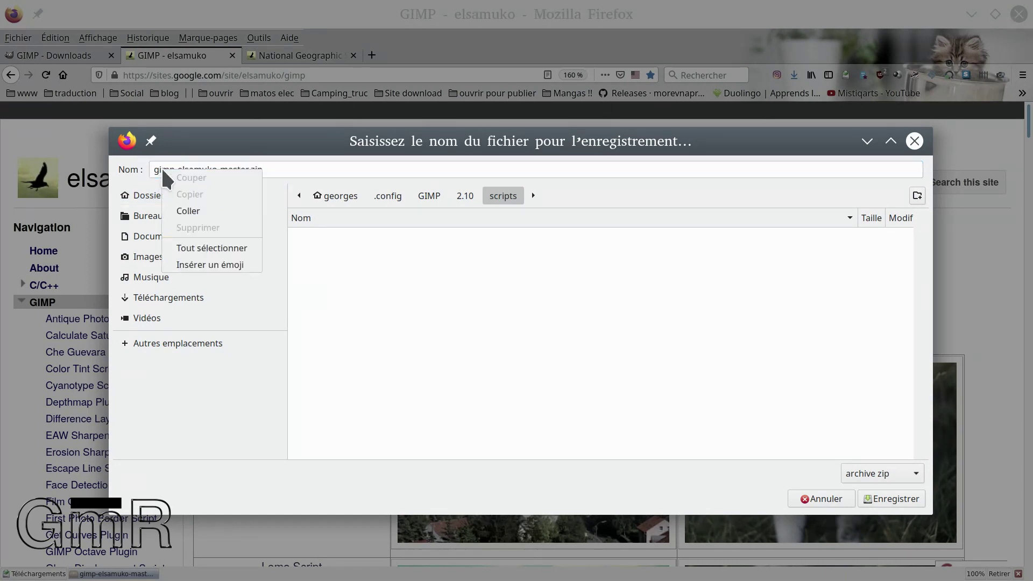
{"action": "left_click", "coordinate": [185, 210]}
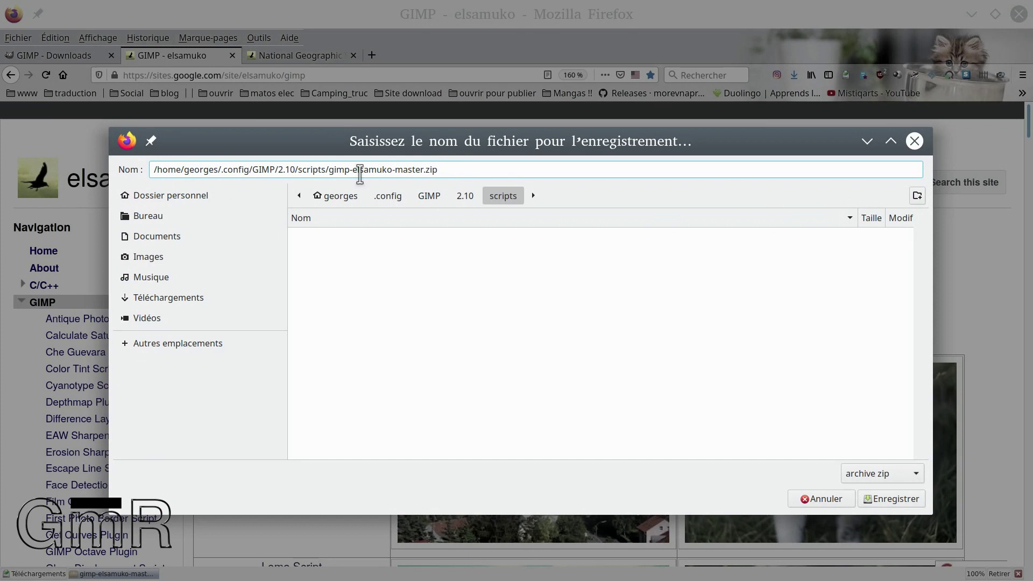
{"action": "left_click", "coordinate": [899, 501]}
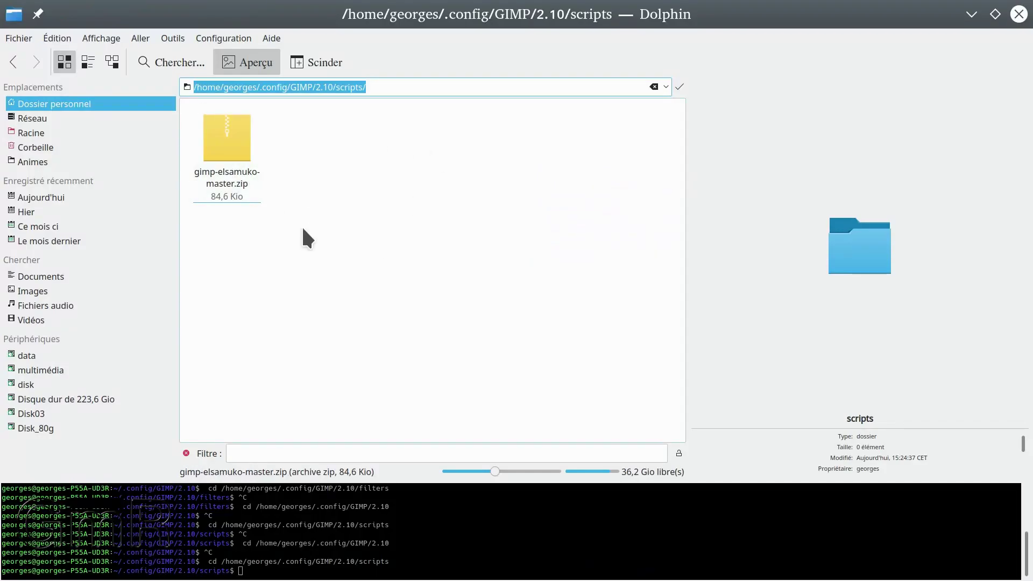
Extract gimp-elsamuko-master.zip directly into the GIMP 2.10 scripts folder.
{"action": "left_click", "coordinate": [221, 146]}
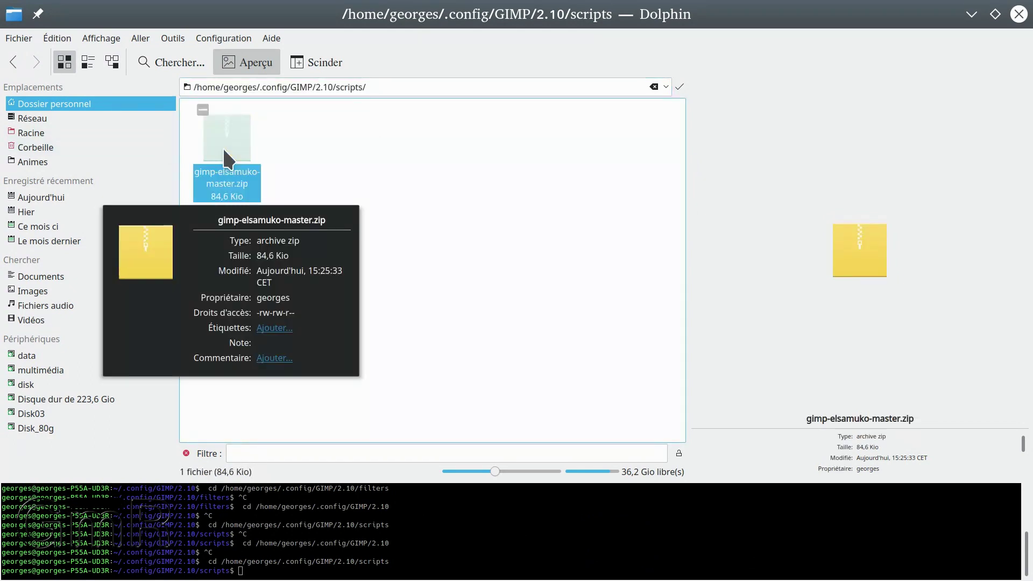
{"action": "right_click", "coordinate": [222, 148]}
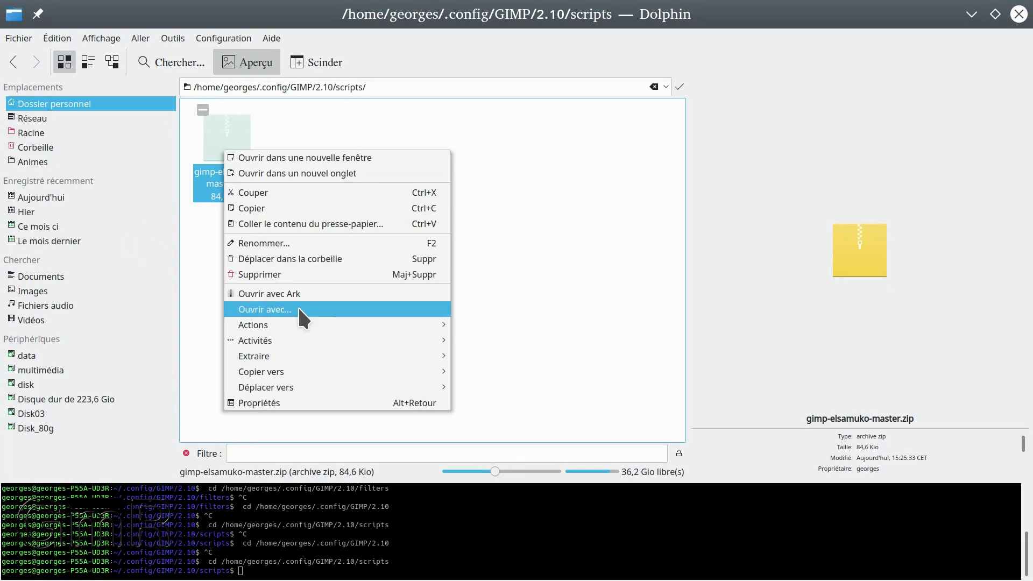
{"action": "mouse_move", "coordinate": [302, 360]}
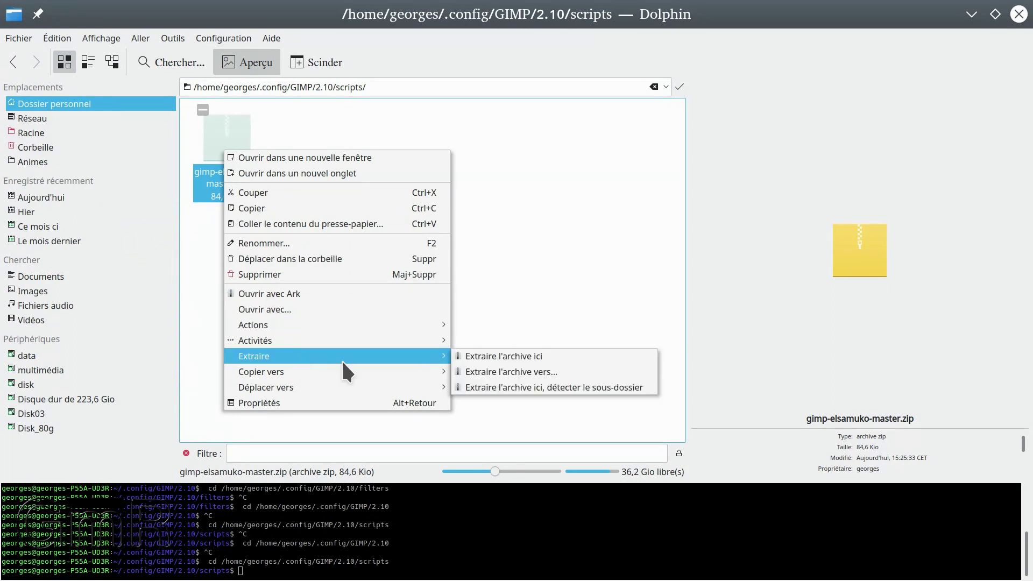
{"action": "left_click", "coordinate": [508, 356]}
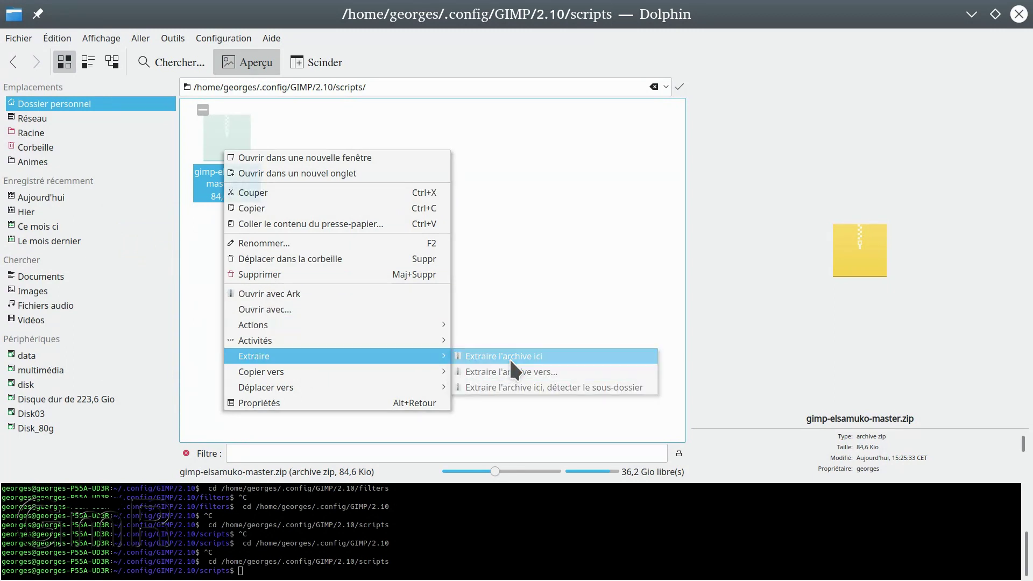
Open README.md from the extracted gimp-elsamuko-master folder and highlight the menu location of elsamuko-antique-border.scm.
{"action": "left_click", "coordinate": [224, 127]}
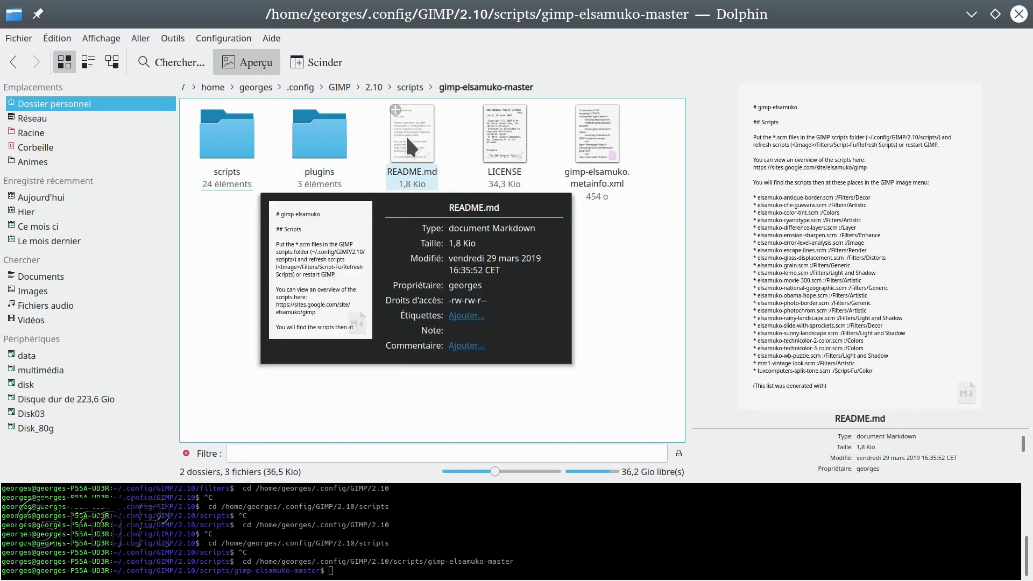
{"action": "left_click", "coordinate": [405, 134]}
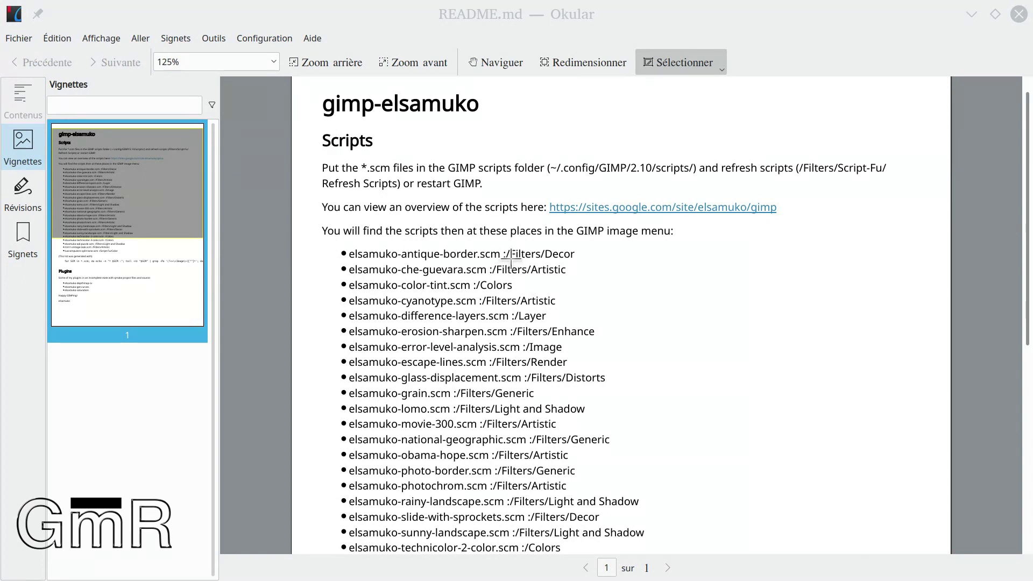
{"action": "left_click_drag", "start_coordinate": [507, 248], "coordinate": [579, 261]}
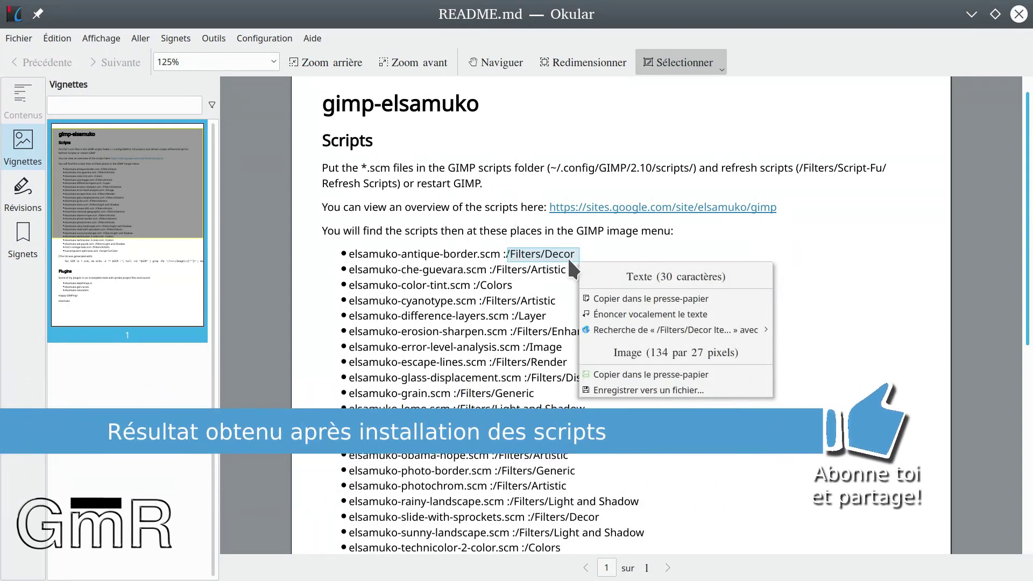
Switch to GIMP, maximize its window and look up the Décoration group among the filters.
{"action": "left_click", "coordinate": [717, 23]}
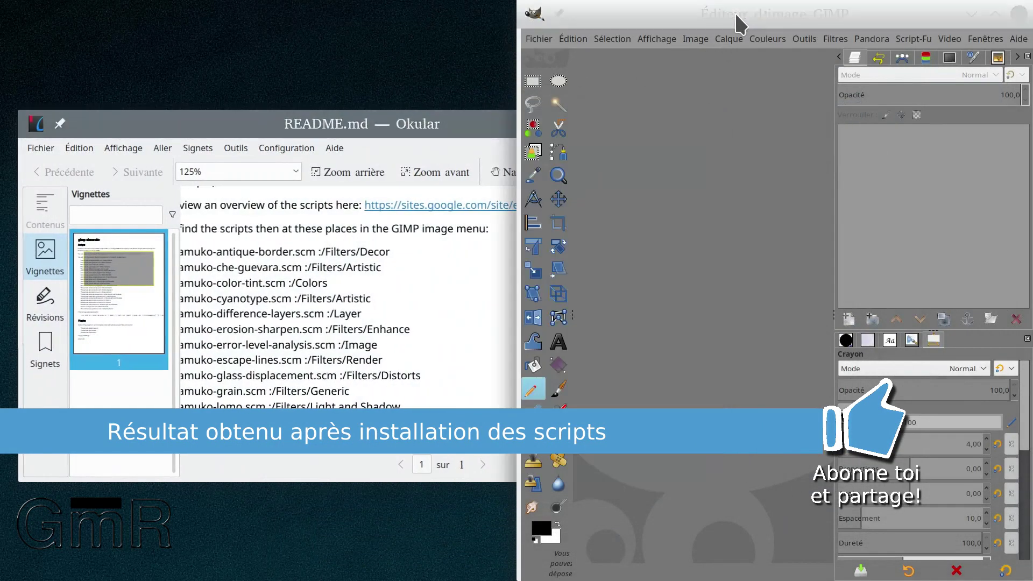
{"action": "double_click", "coordinate": [734, 12]}
{"action": "left_click", "coordinate": [314, 38]}
{"action": "mouse_move", "coordinate": [343, 264]}
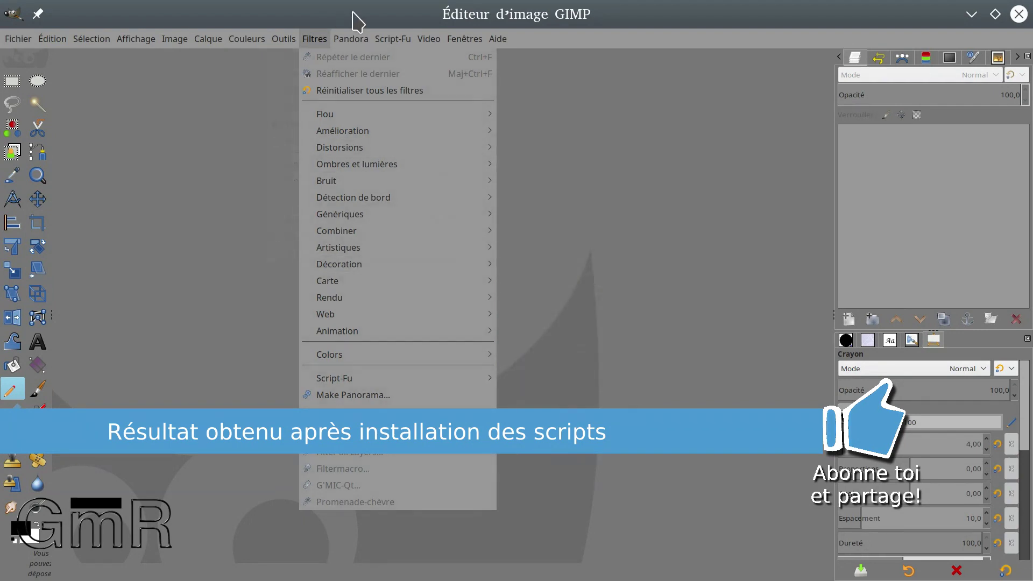
{"action": "left_click", "coordinate": [508, 89]}
Return to the README in Okular and examine the menu locations of the difference-layers and national-geographic scripts.
{"action": "left_click_drag", "start_coordinate": [521, 11], "coordinate": [753, 157]}
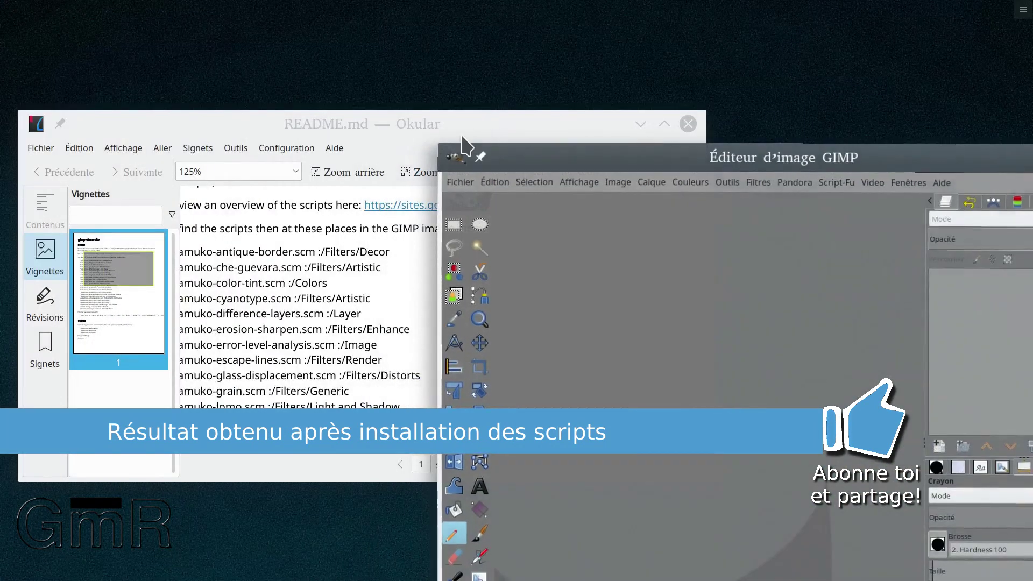
{"action": "scroll", "coordinate": [317, 326], "scroll_direction": "down", "scroll_amount": 2}
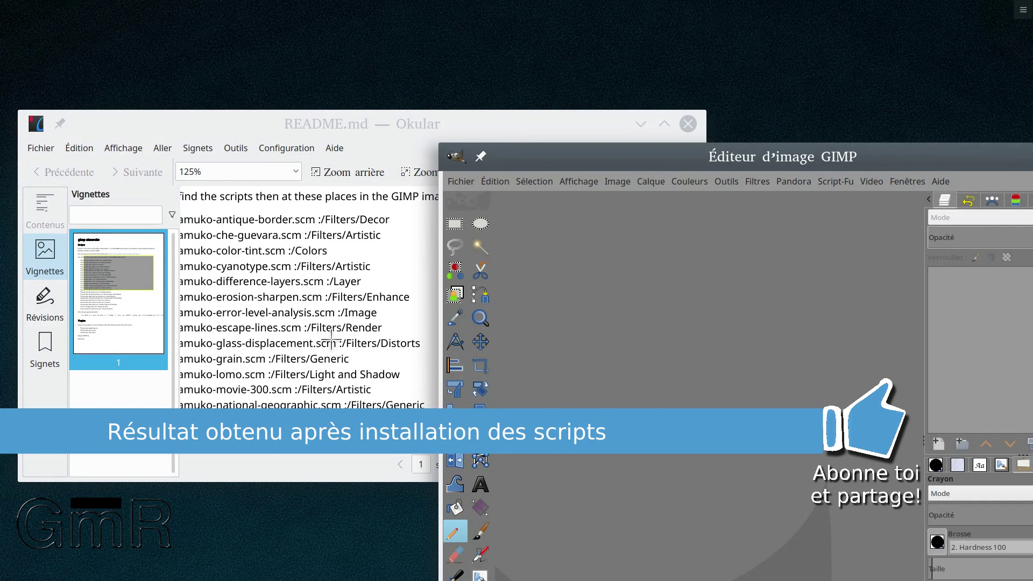
{"action": "double_click", "coordinate": [344, 129]}
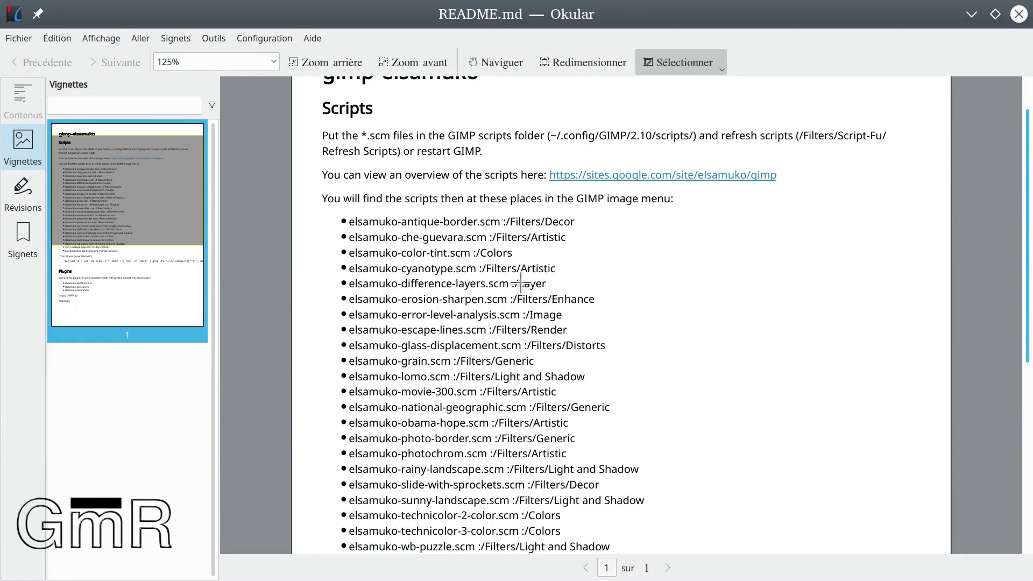
{"action": "left_click_drag", "start_coordinate": [521, 290], "coordinate": [551, 291]}
{"action": "left_click", "coordinate": [733, 276]}
{"action": "scroll", "coordinate": [535, 323], "scroll_direction": "down", "scroll_amount": 2}
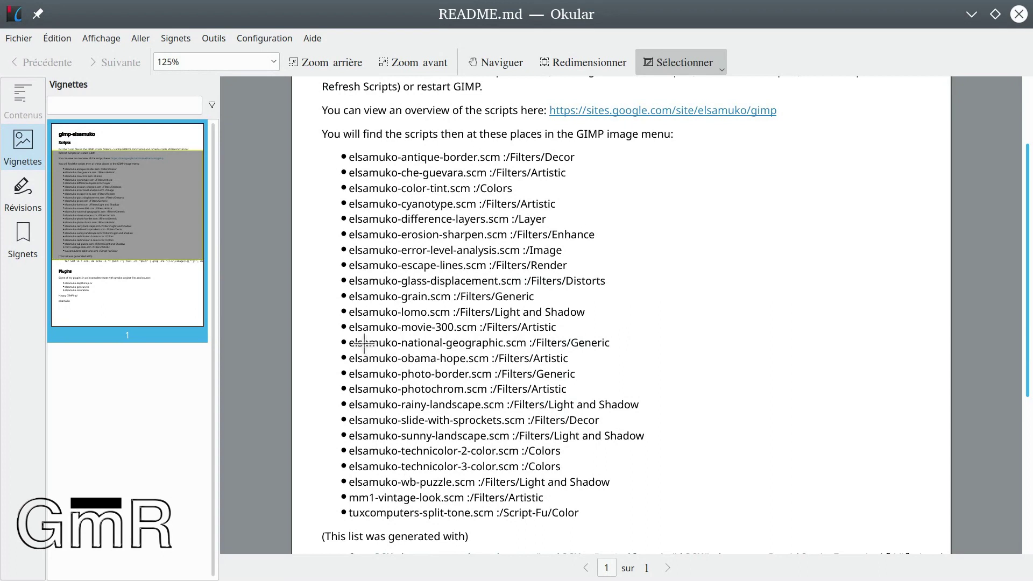
{"action": "left_click_drag", "start_coordinate": [347, 338], "coordinate": [630, 353]}
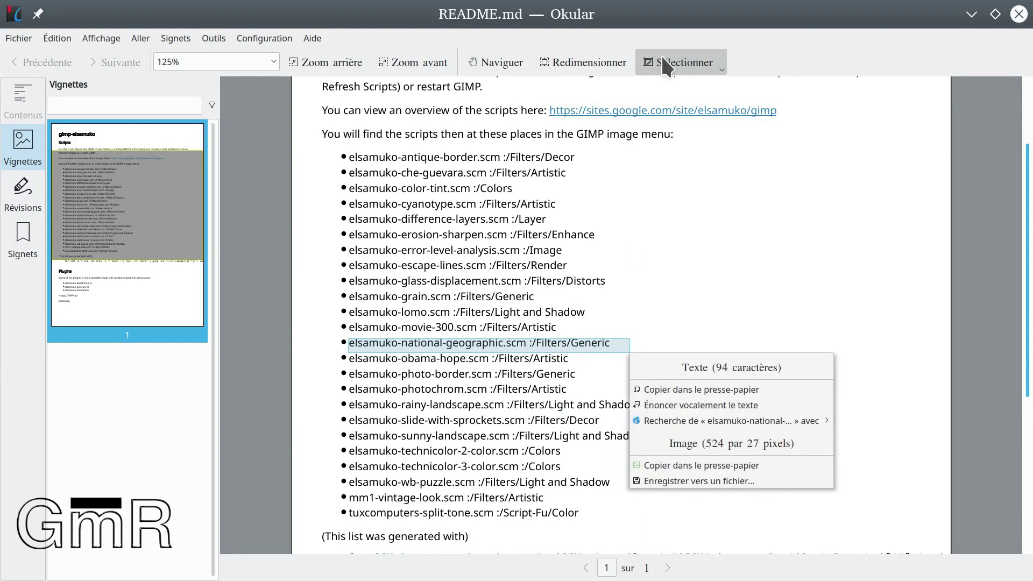
Switch back to the maximized GIMP window and look up the Génériques group among the filters.
{"action": "left_click", "coordinate": [720, 26]}
{"action": "double_click", "coordinate": [552, 10]}
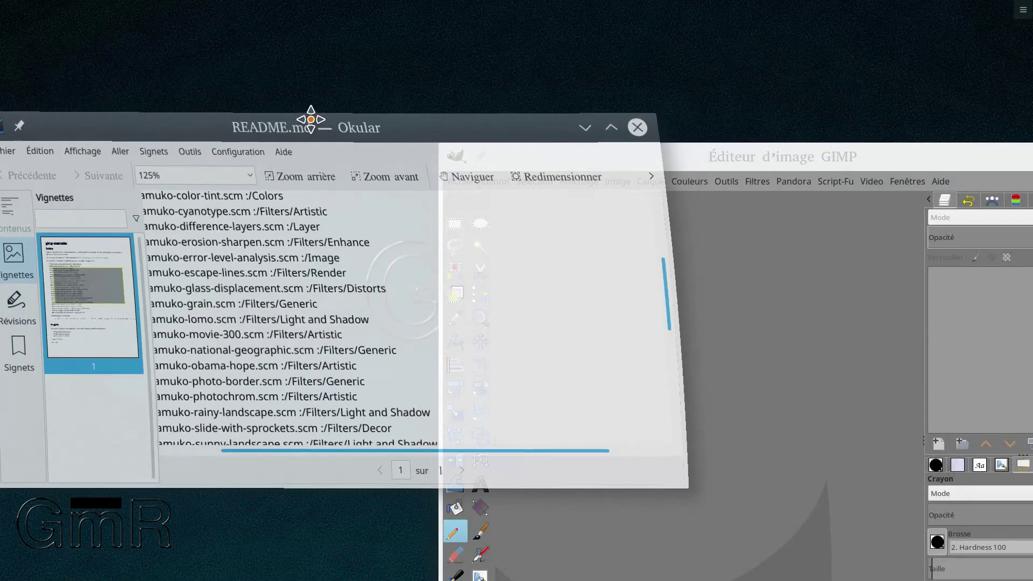
{"action": "left_click", "coordinate": [781, 155]}
{"action": "double_click", "coordinate": [781, 155]}
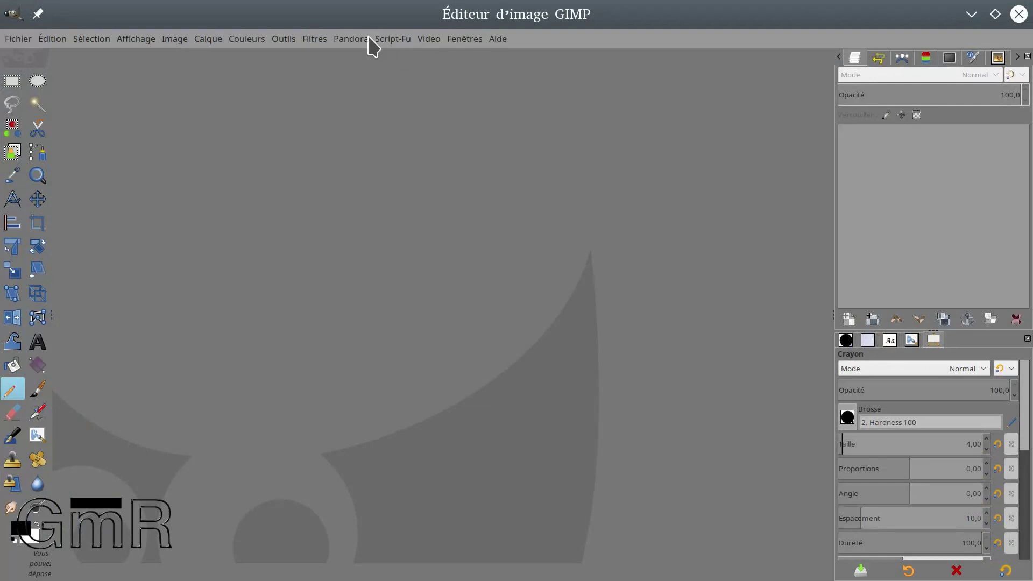
{"action": "left_click", "coordinate": [317, 41]}
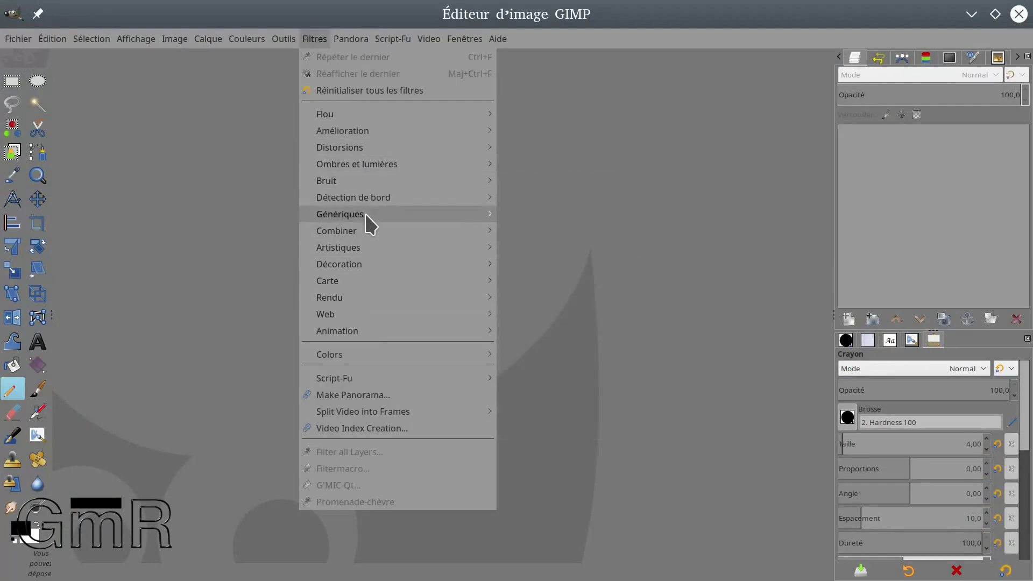
{"action": "mouse_move", "coordinate": [369, 215]}
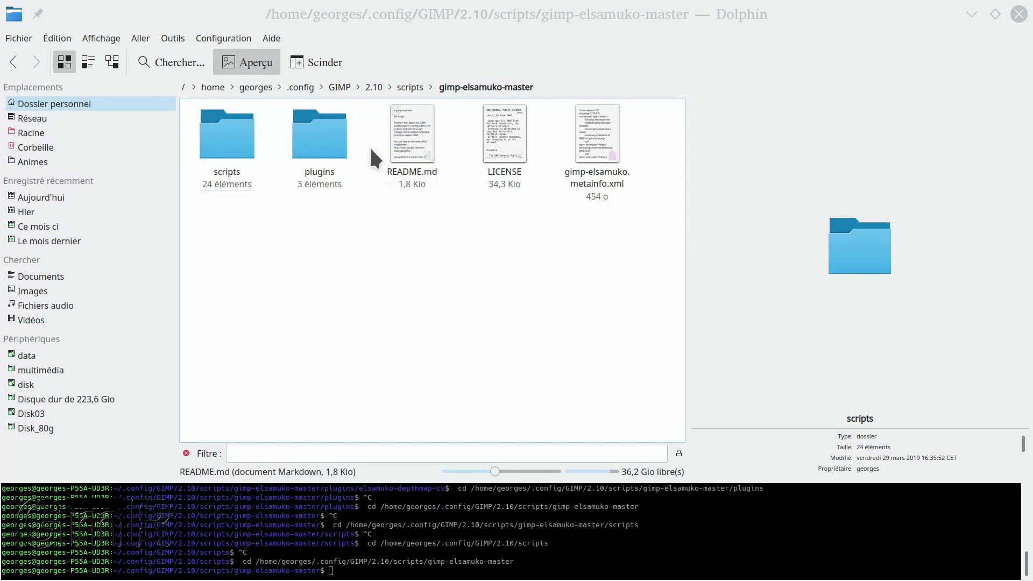
Switch to Dolphin and open the scripts subfolder inside gimp-elsamuko-master.
{"action": "left_click", "coordinate": [331, 125]}
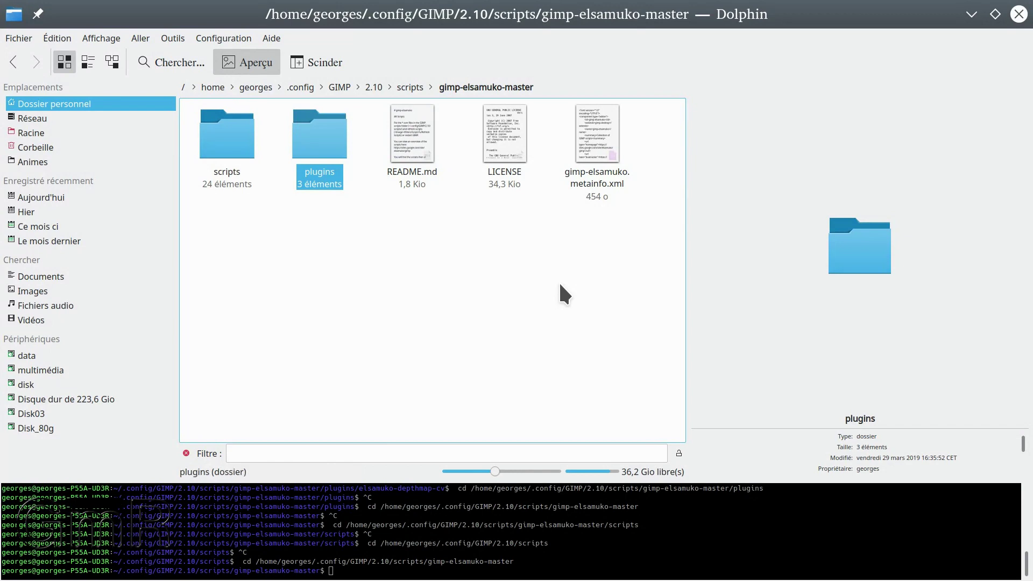
{"action": "left_click", "coordinate": [234, 144]}
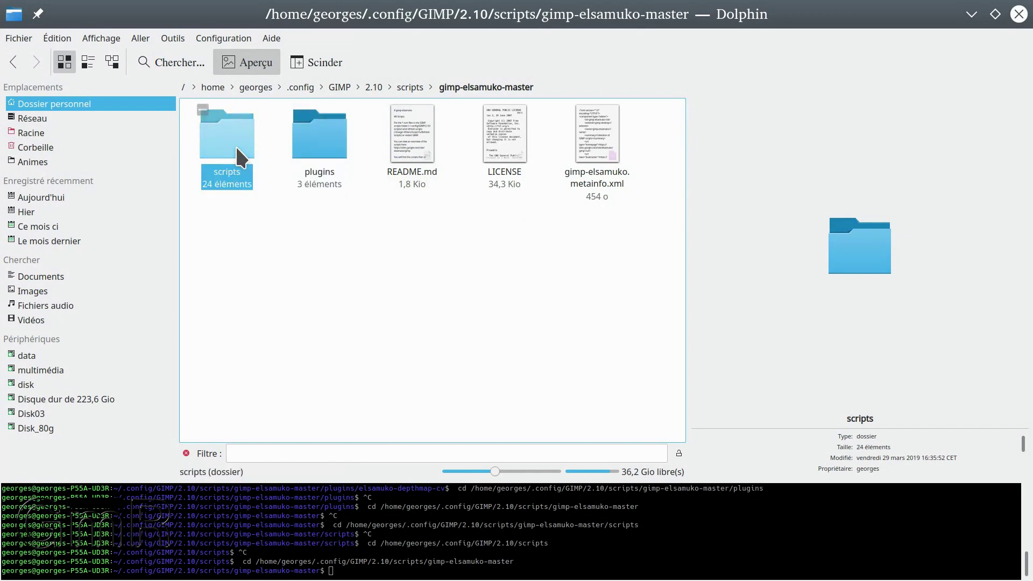
{"action": "double_click", "coordinate": [234, 144]}
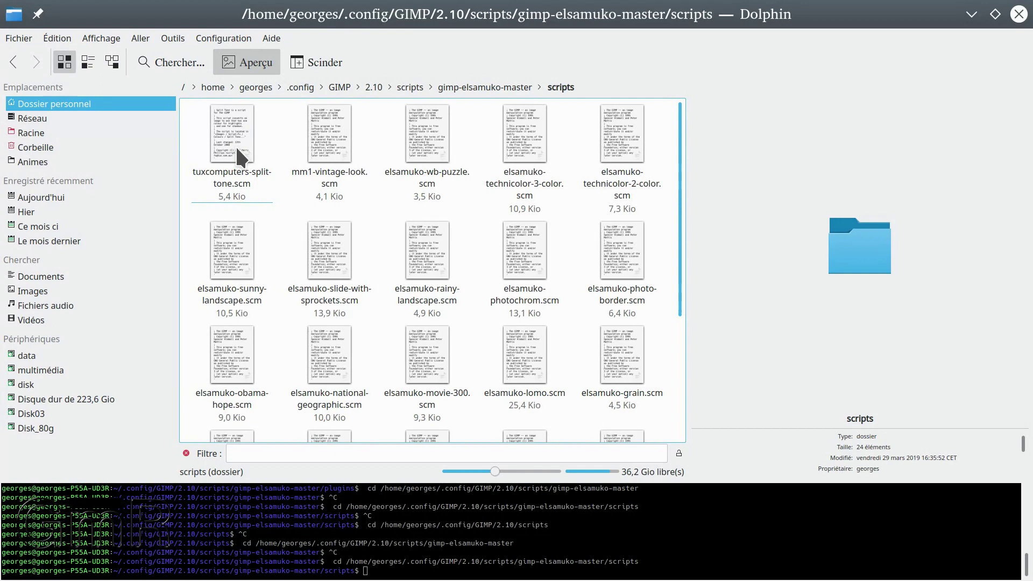
Move all the .scm files into GIMP's 2.10/scripts folder, open that folder to check them and close Dolphin.
{"action": "left_click", "coordinate": [234, 144]}
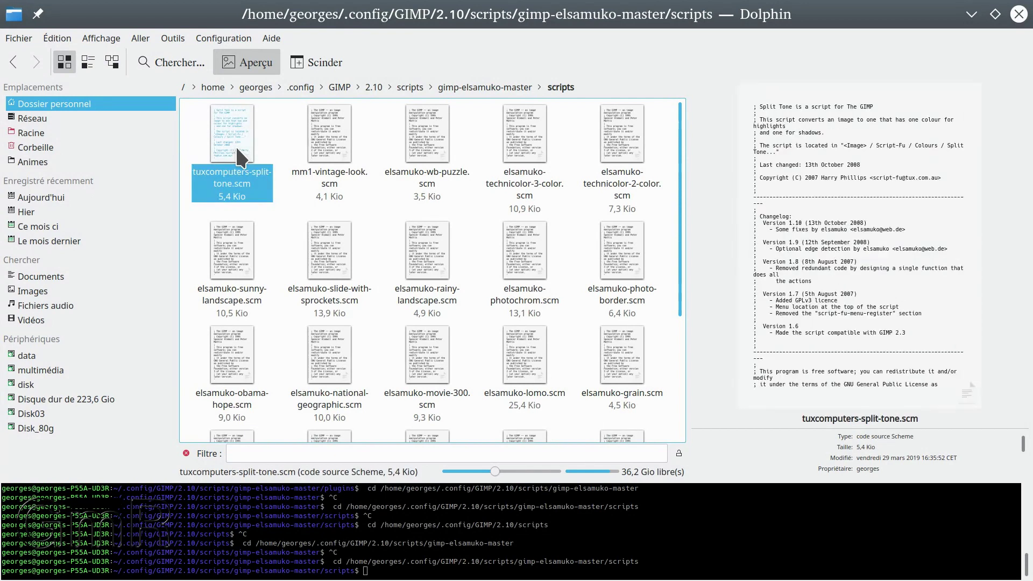
{"action": "key", "text": "ctrl+a"}
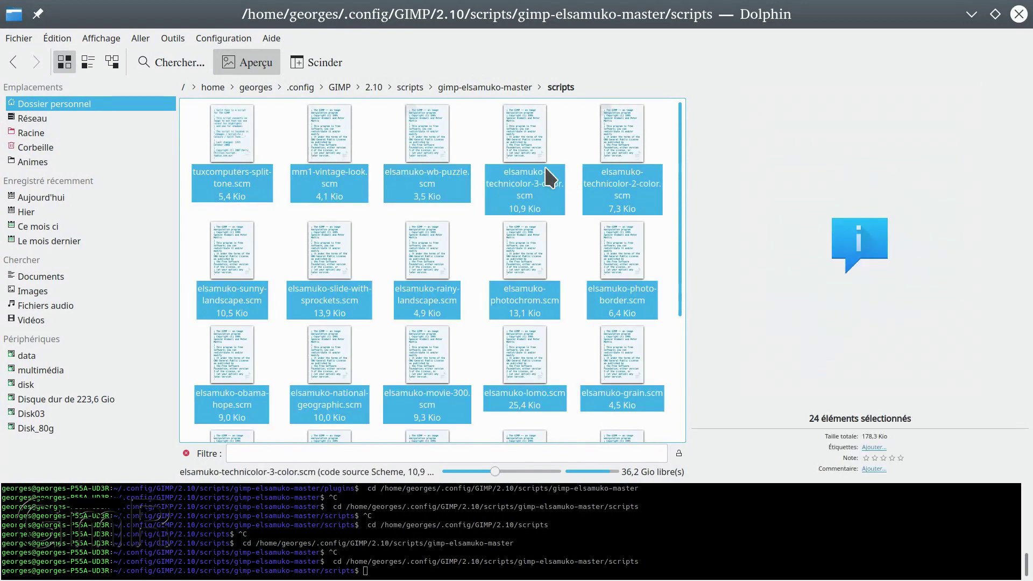
{"action": "mouse_move", "coordinate": [529, 161]}
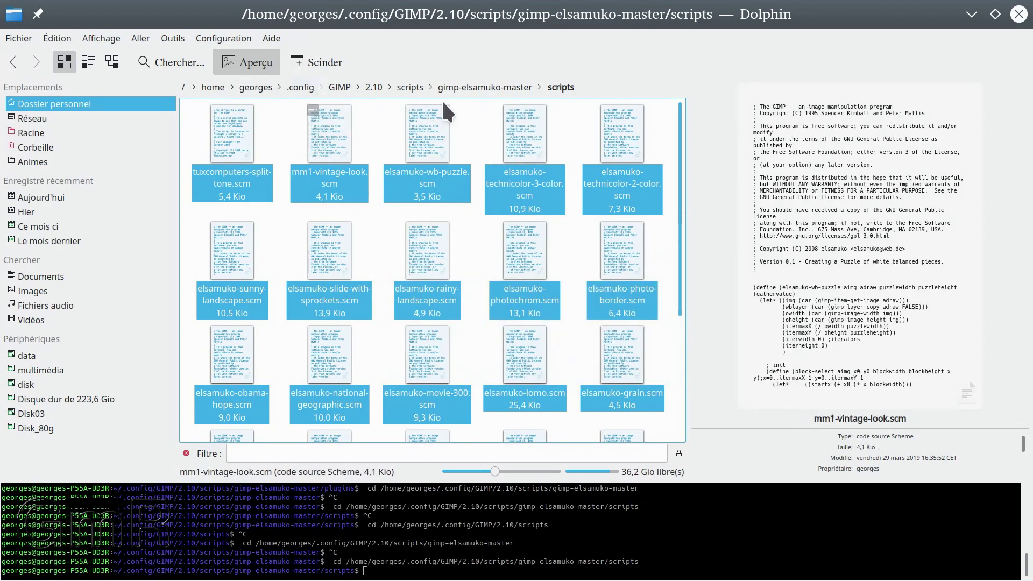
{"action": "mouse_move", "coordinate": [420, 112]}
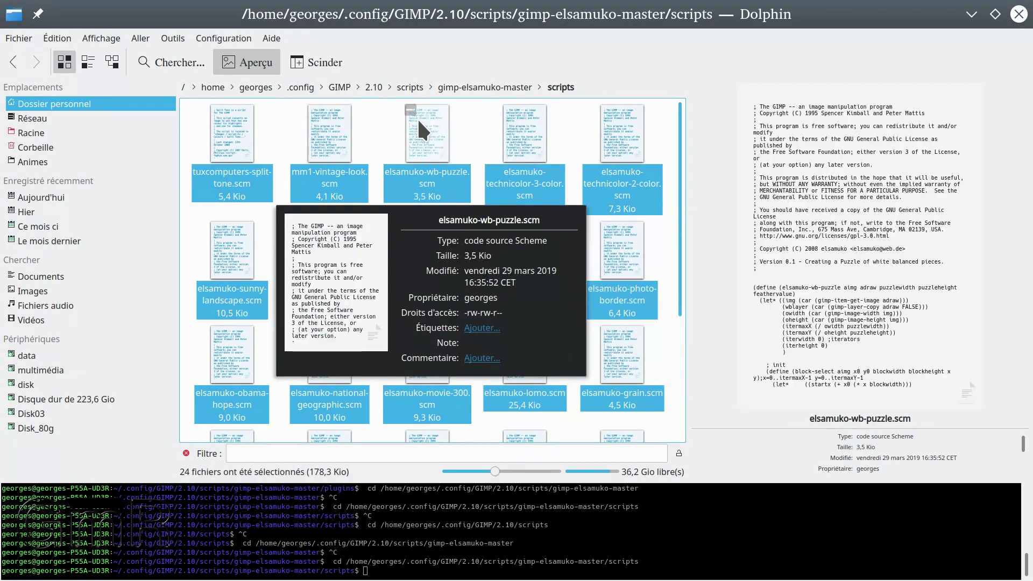
{"action": "left_click_drag", "start_coordinate": [417, 117], "coordinate": [408, 82]}
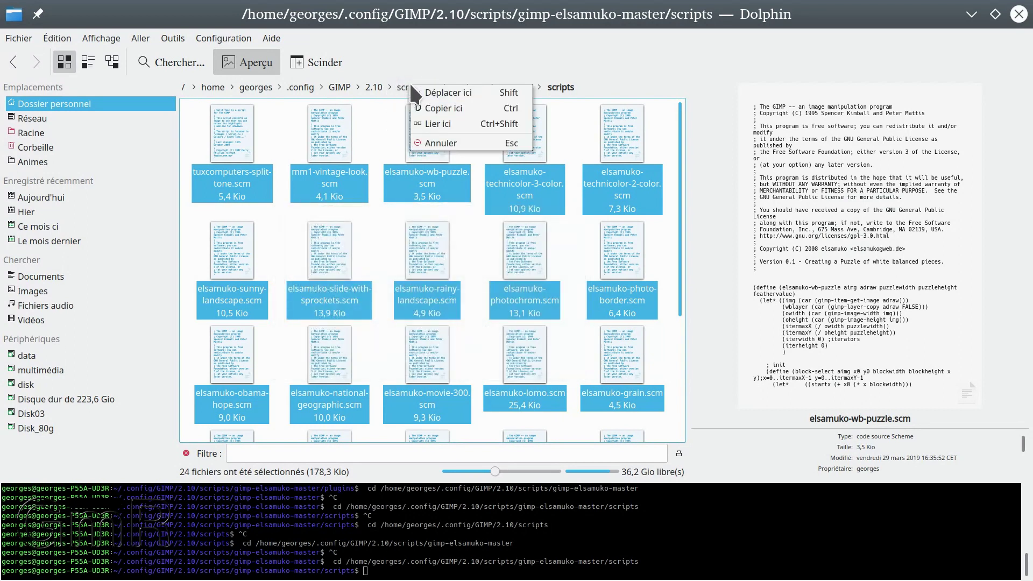
{"action": "left_click", "coordinate": [421, 88]}
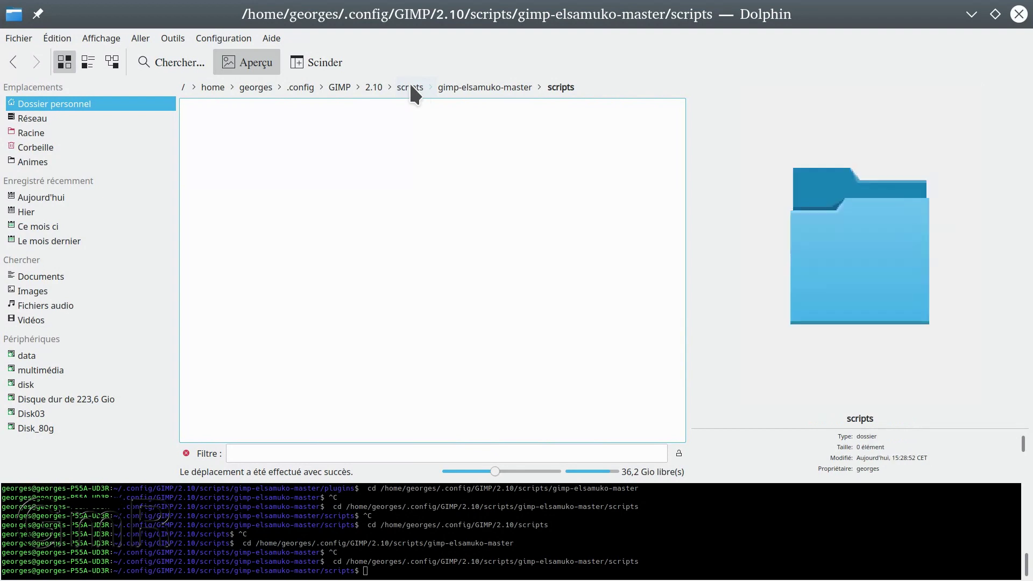
{"action": "left_click", "coordinate": [410, 86]}
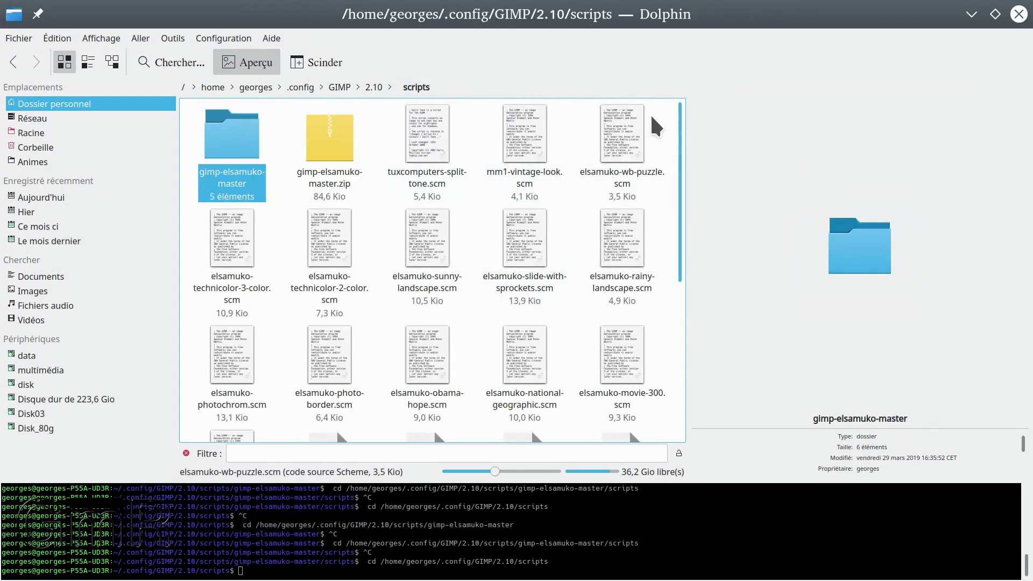
{"action": "left_click", "coordinate": [1018, 14]}
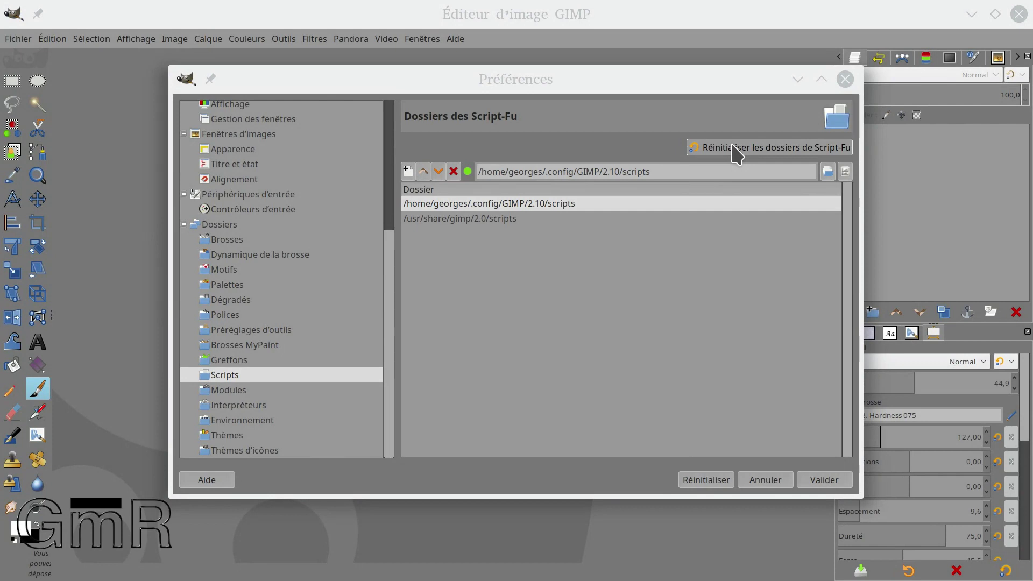
Switch to GIMP's preferences, reset the Script-Fu folders and validate the dialog.
{"action": "left_click", "coordinate": [775, 156]}
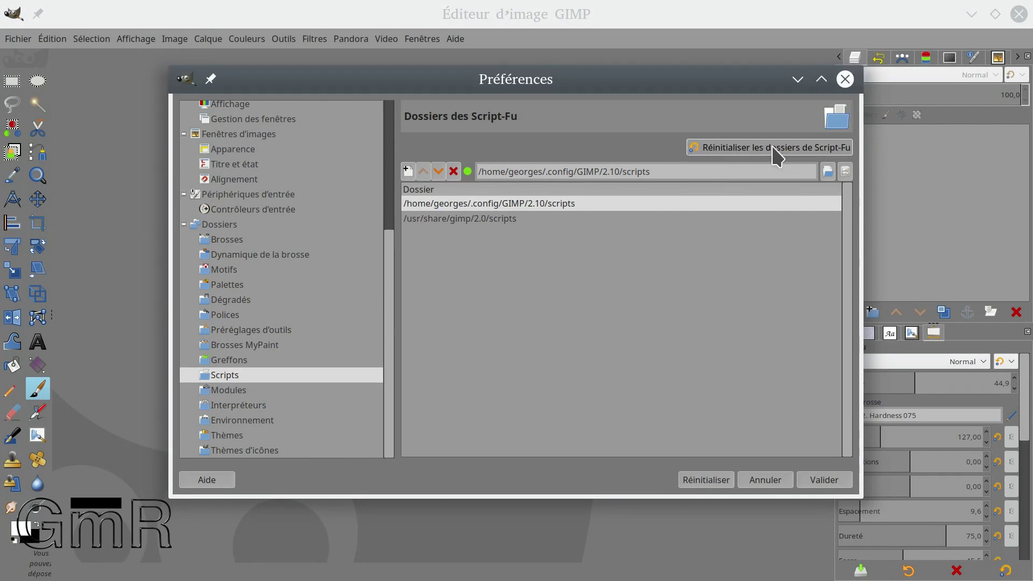
{"action": "left_click", "coordinate": [774, 156]}
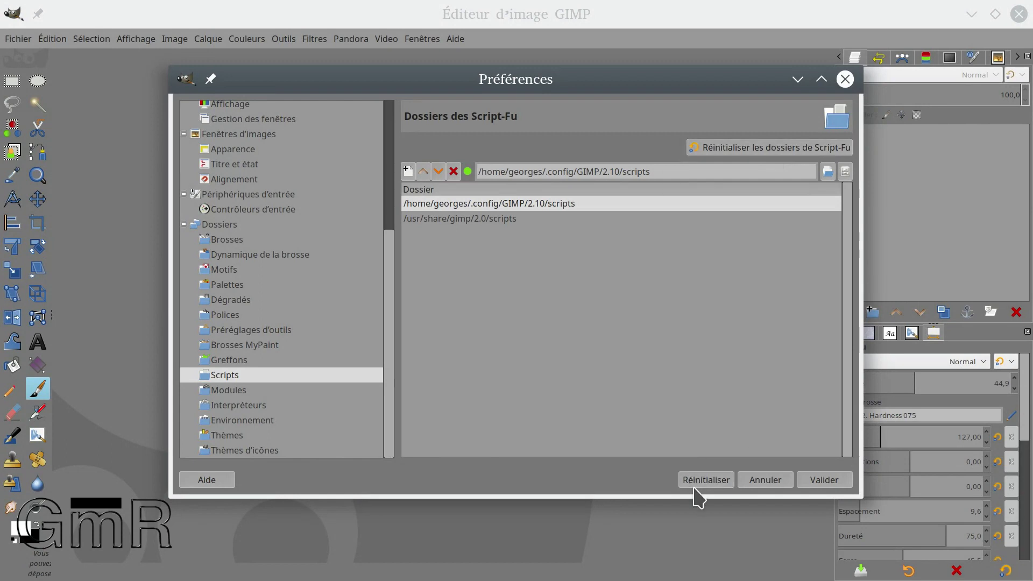
{"action": "left_click", "coordinate": [833, 479]}
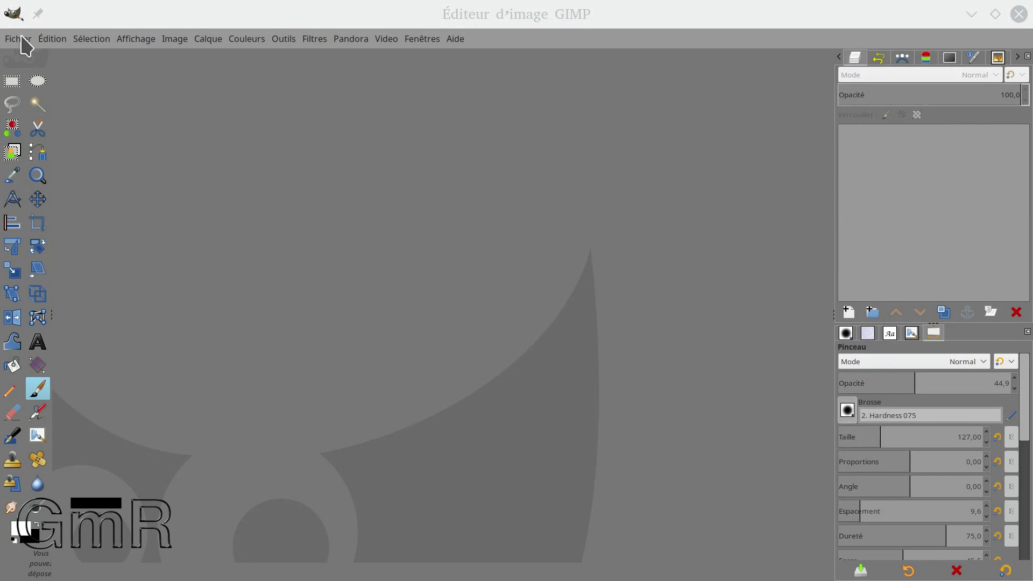
Refresh GIMP's Script-Fu scripts with Actualiser les scripts.
{"action": "left_click", "coordinate": [319, 45]}
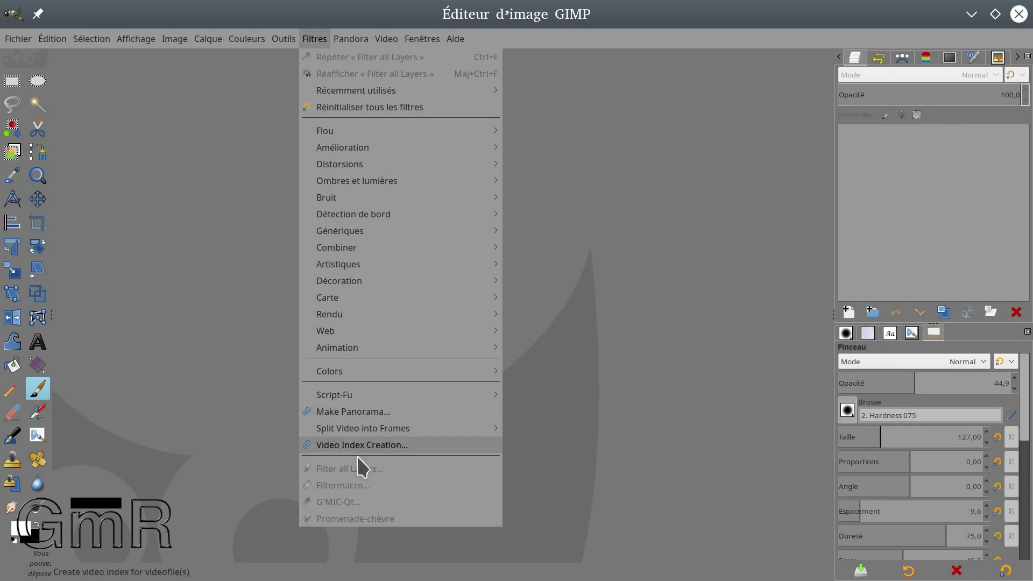
{"action": "mouse_move", "coordinate": [376, 398]}
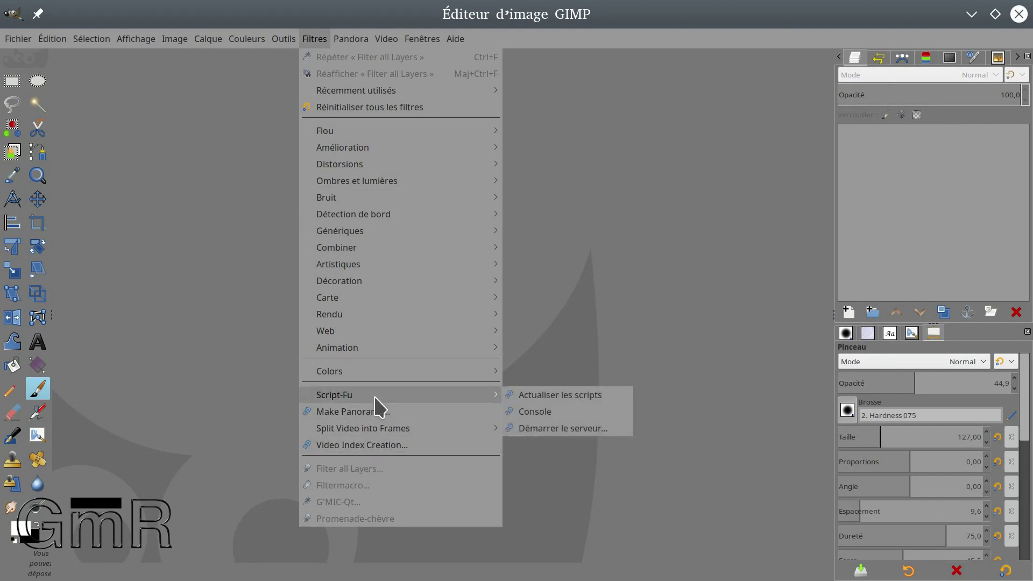
{"action": "left_click", "coordinate": [539, 396]}
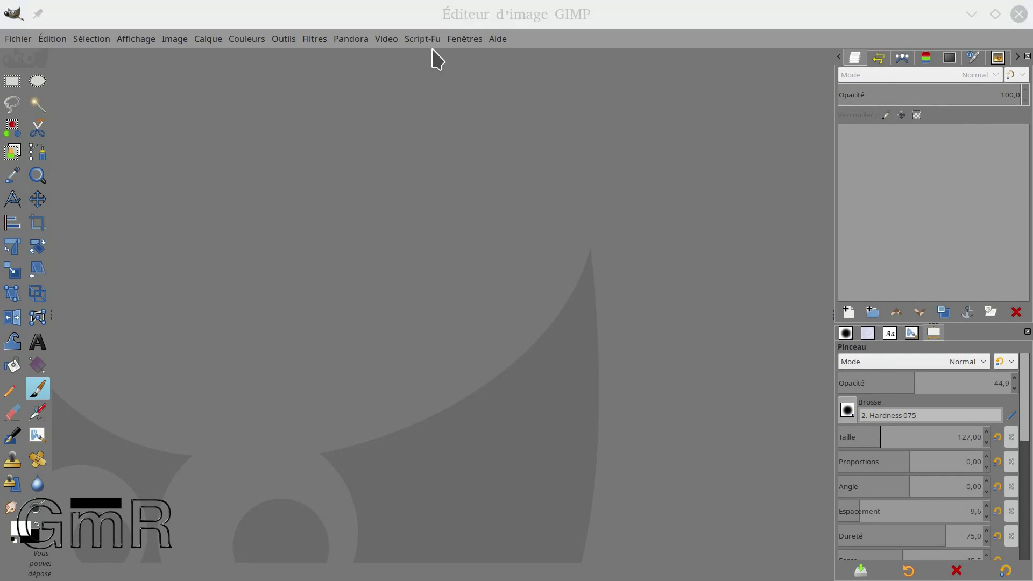
Restart GIMP and check the Génériques filters for the National Geographic script.
{"action": "left_click", "coordinate": [1018, 14]}
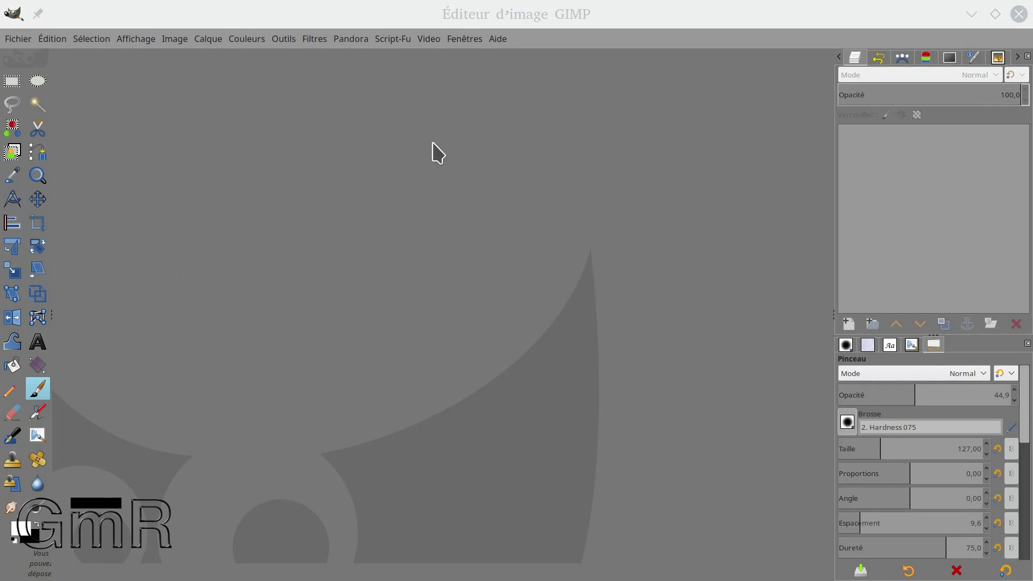
{"action": "left_click", "coordinate": [318, 39]}
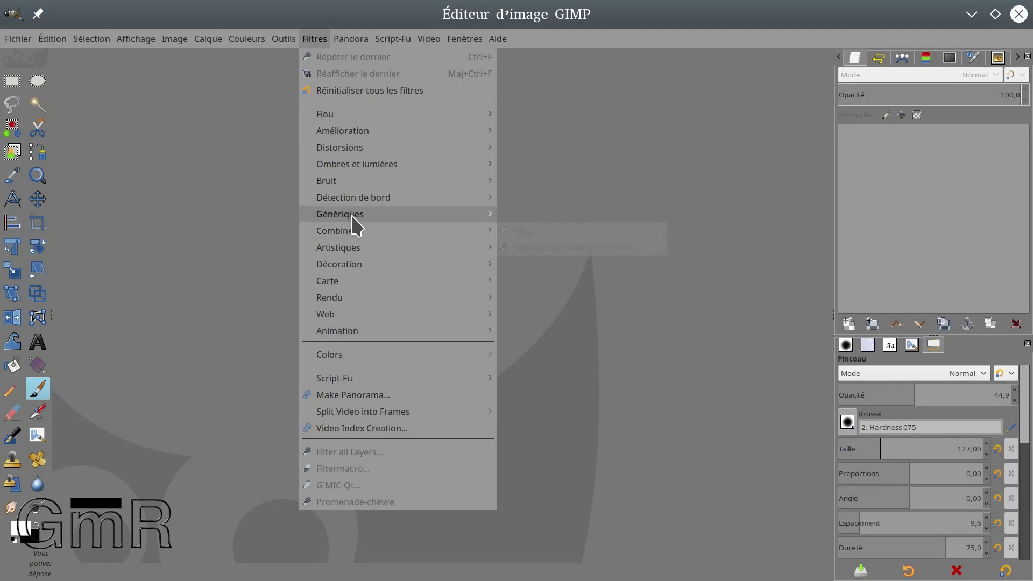
{"action": "mouse_move", "coordinate": [354, 217]}
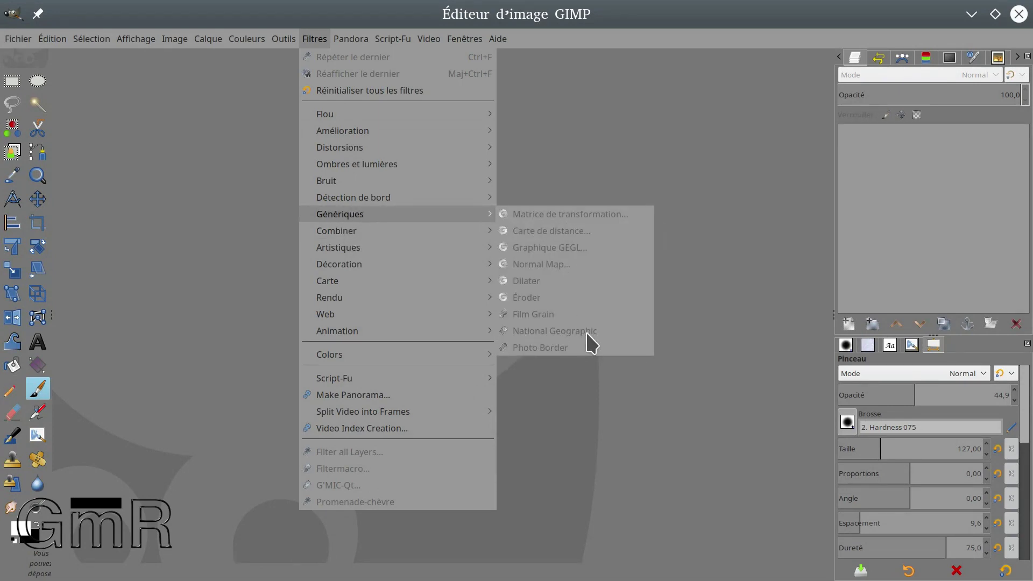
{"action": "left_click", "coordinate": [239, 260]}
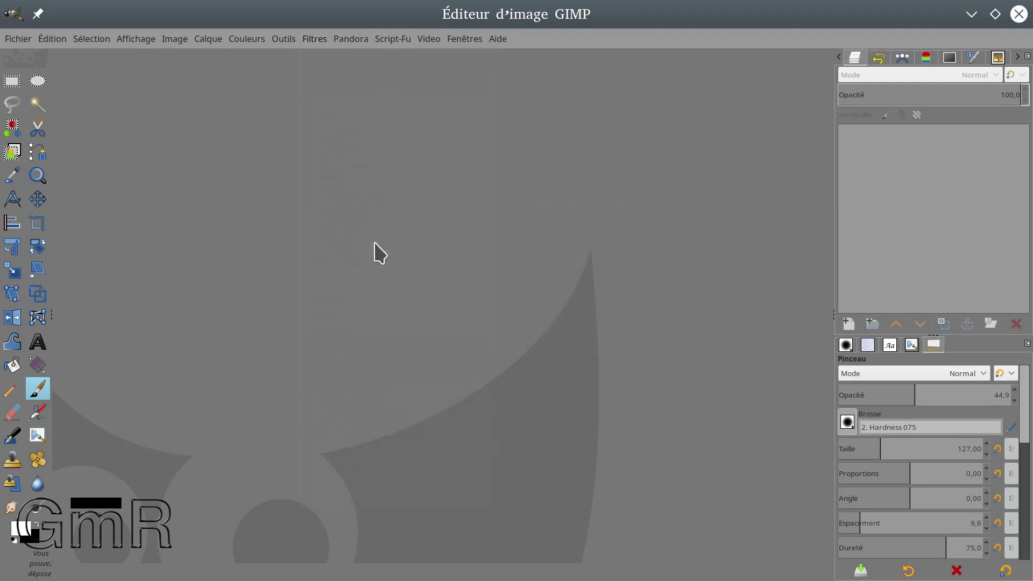
Bring P1110697.JPG from Dolphin into GIMP as a new image and duplicate its layer.
{"action": "key", "text": "alt+Tab"}
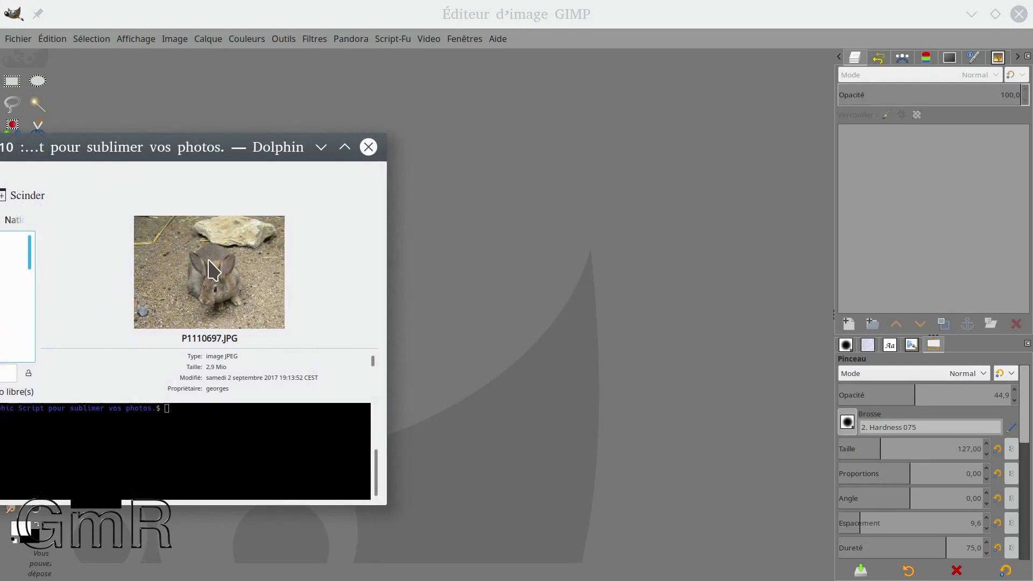
{"action": "key", "text": "alt+Tab"}
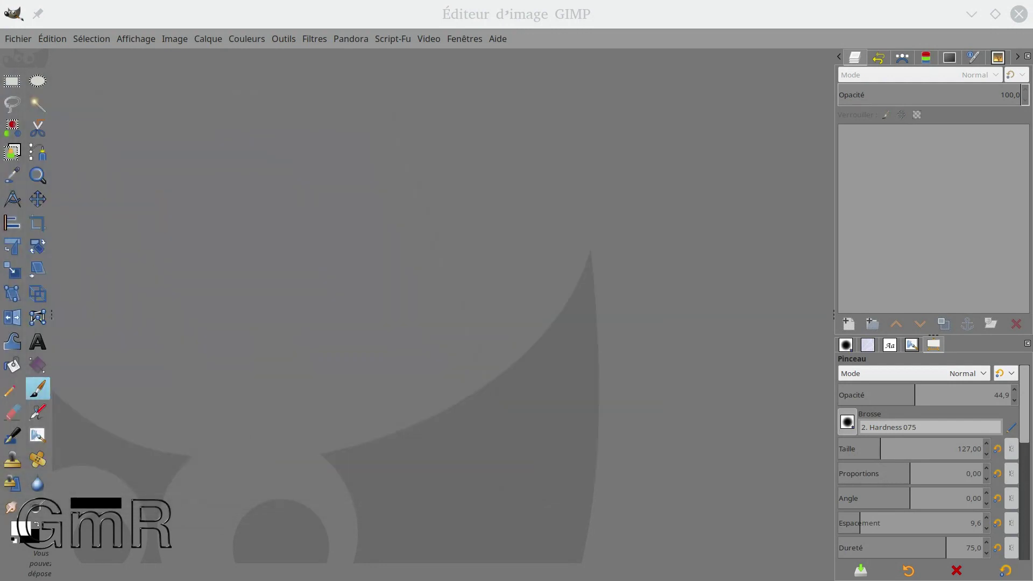
{"action": "left_click_drag", "start_coordinate": [116, 266], "coordinate": [346, 254]}
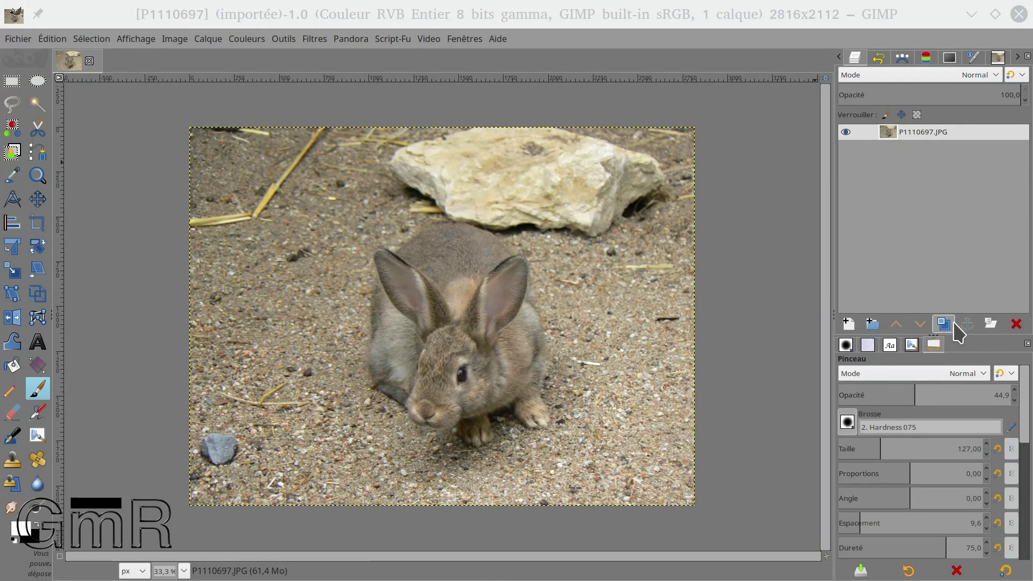
{"action": "left_click", "coordinate": [948, 327]}
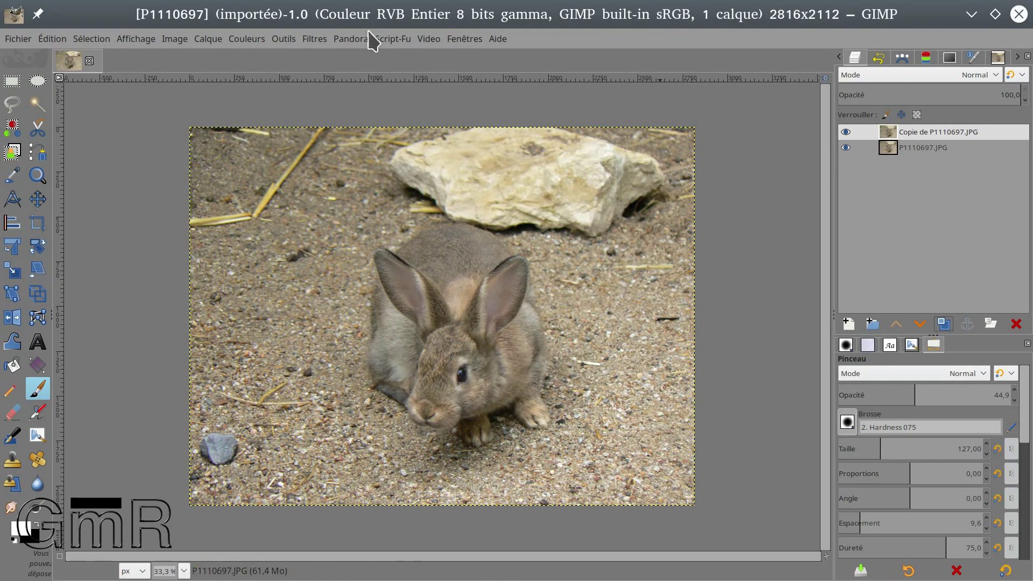
Open the National Geographic filter on the duplicated layer and move its dialog off the rabbit.
{"action": "left_click", "coordinate": [316, 42]}
{"action": "mouse_move", "coordinate": [352, 218]}
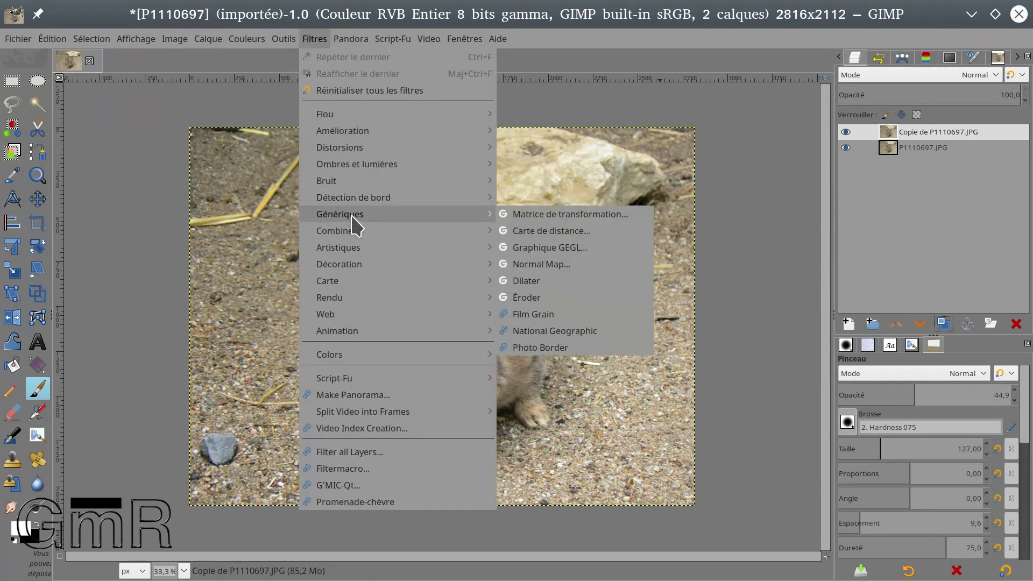
{"action": "left_click", "coordinate": [571, 326]}
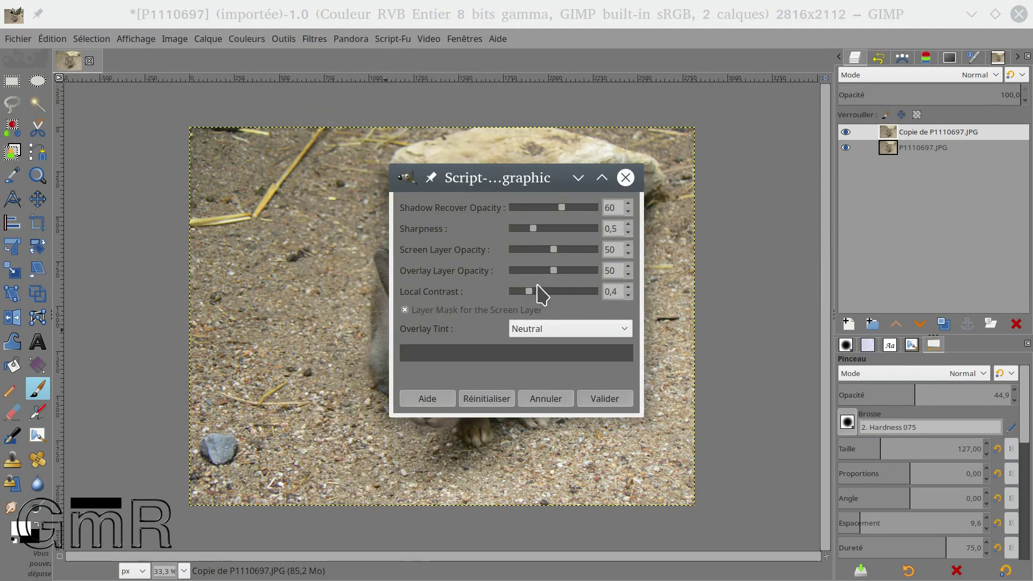
{"action": "left_click_drag", "start_coordinate": [489, 189], "coordinate": [755, 137]}
Try the Red and Blue options for the Overlay Tint.
{"action": "left_click", "coordinate": [894, 286]}
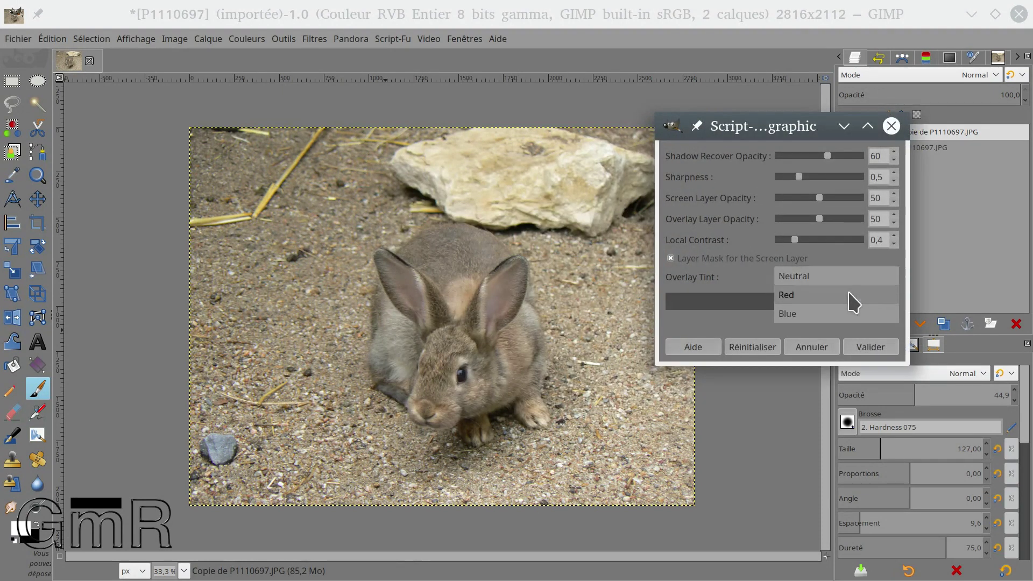
{"action": "left_click", "coordinate": [842, 299]}
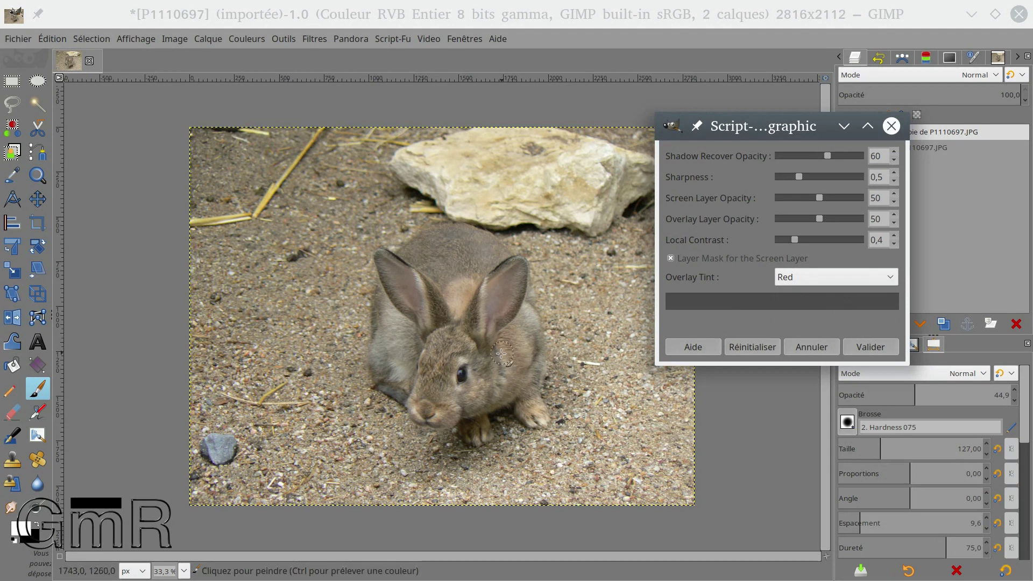
{"action": "left_click", "coordinate": [839, 284]}
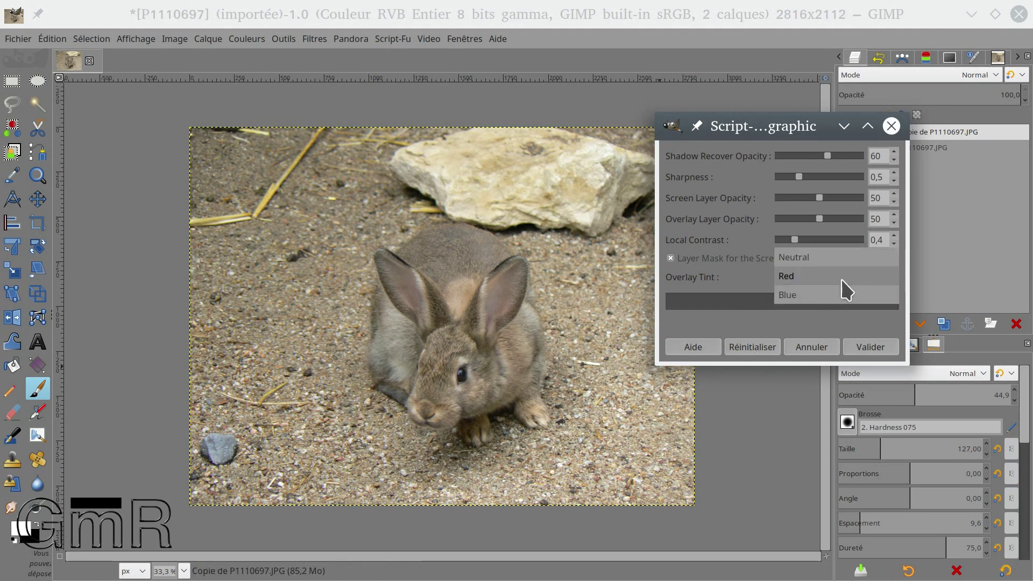
{"action": "left_click", "coordinate": [840, 296]}
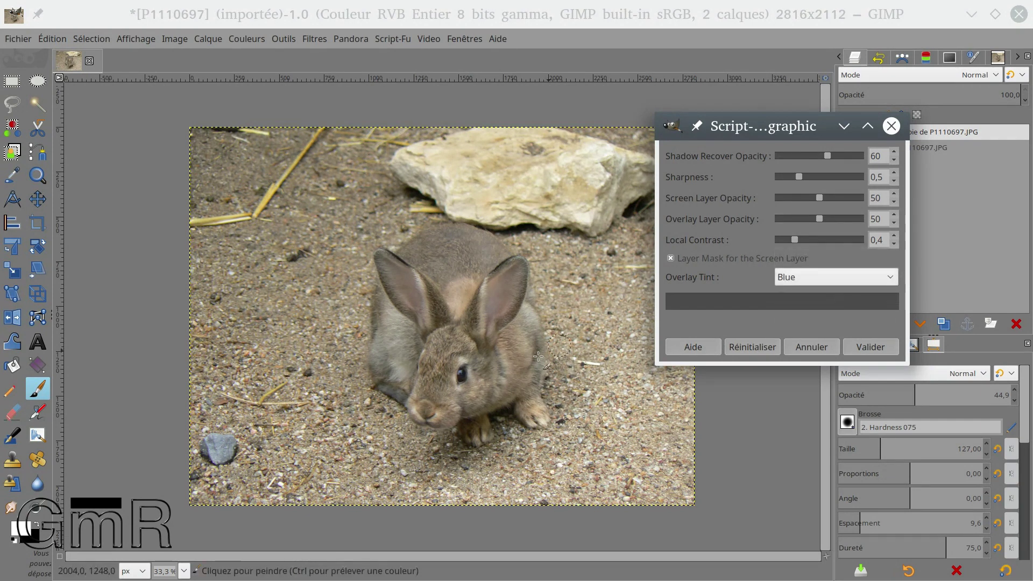
Set the Overlay Tint to Neutral and run the National Geographic script.
{"action": "left_click", "coordinate": [809, 280]}
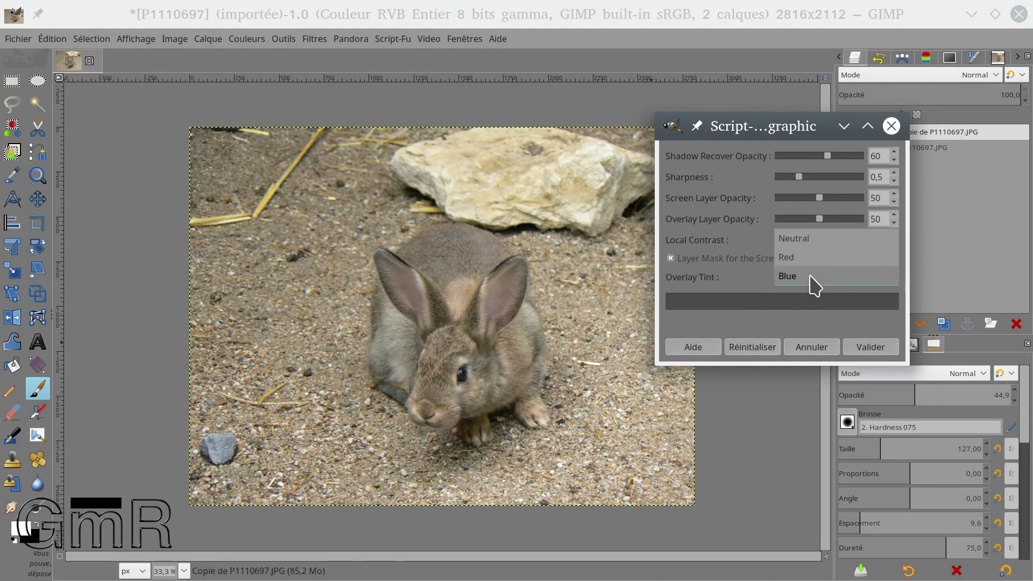
{"action": "left_click", "coordinate": [812, 238]}
{"action": "left_click", "coordinate": [872, 349]}
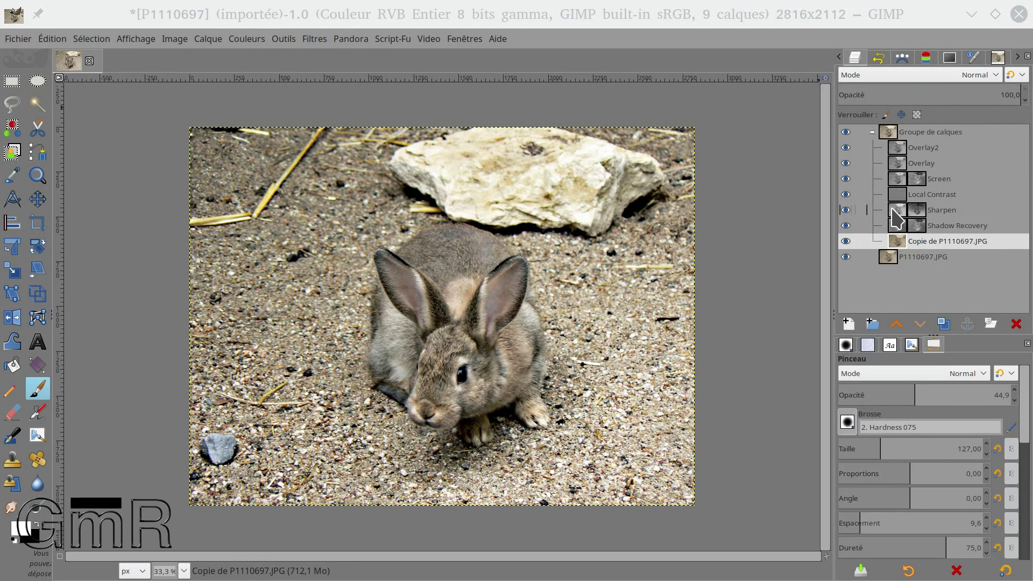
Select the layer group made by the script and collapse it.
{"action": "left_click", "coordinate": [922, 258]}
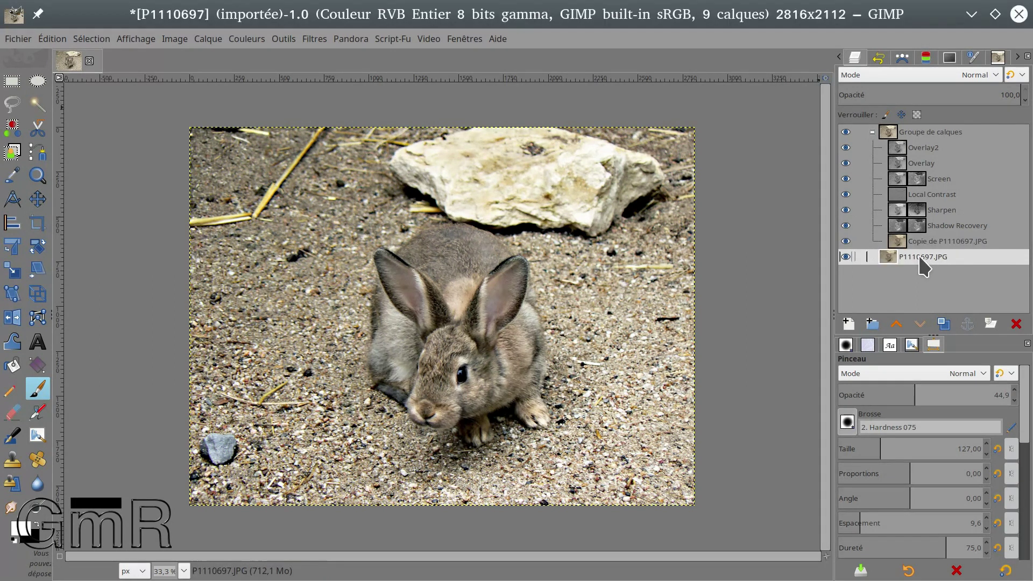
{"action": "left_click", "coordinate": [907, 133]}
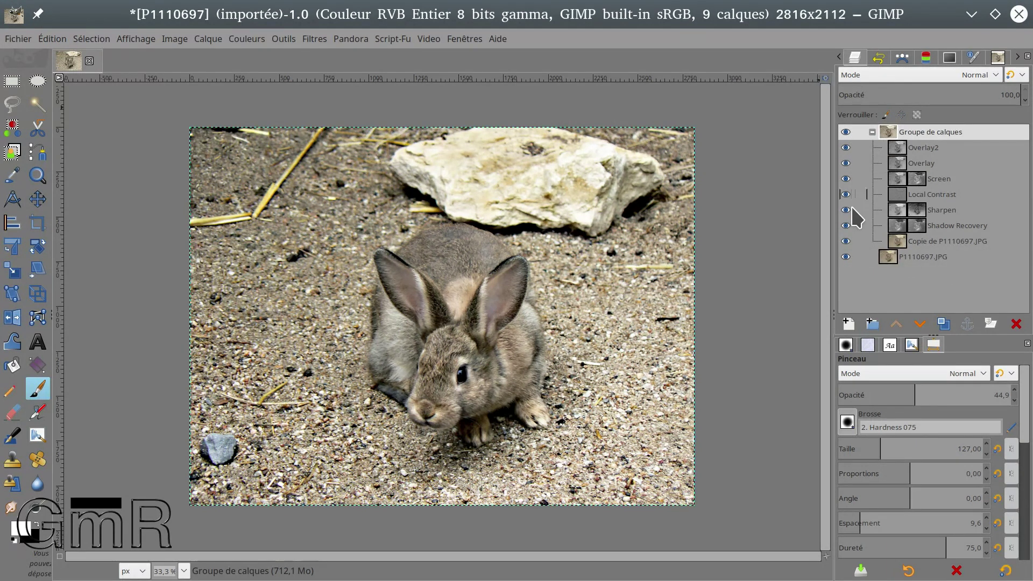
{"action": "left_click", "coordinate": [872, 132]}
Enlarge the image to fill the canvas and hide the layer group to compare the effect with the original photo.
{"action": "left_click", "coordinate": [847, 141]}
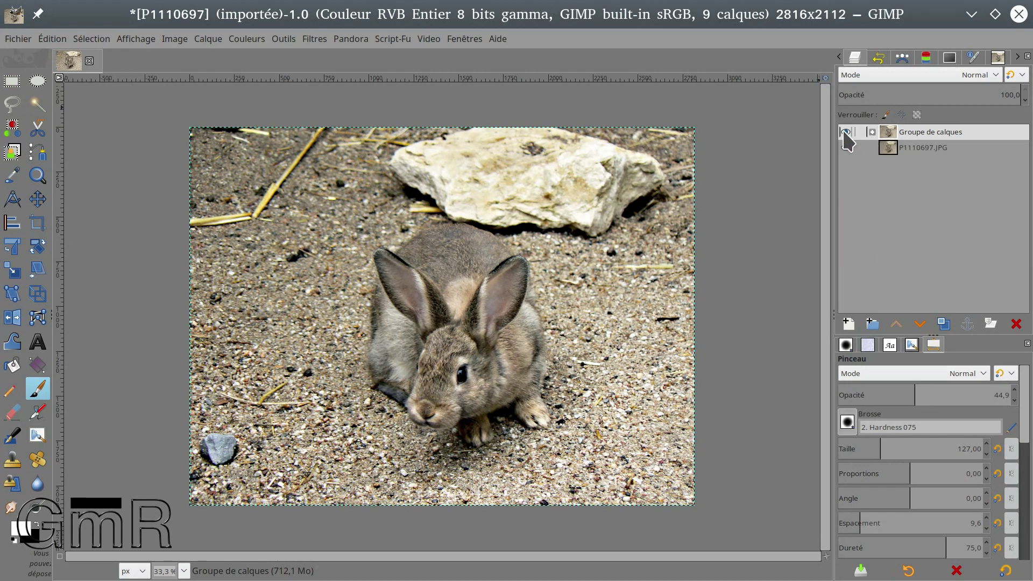
{"action": "left_click", "coordinate": [846, 146]}
{"action": "left_click", "coordinate": [824, 78]}
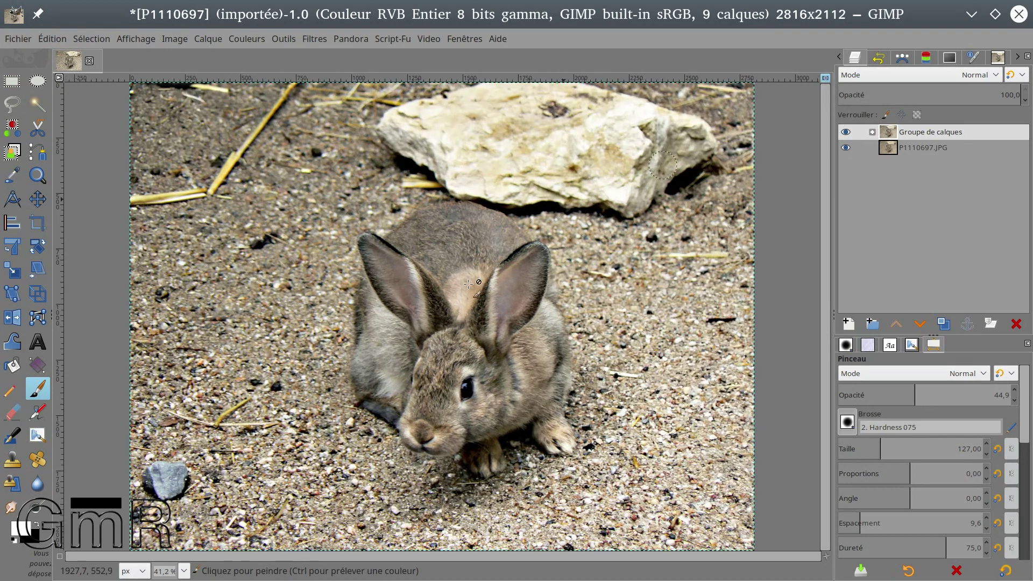
{"action": "left_click", "coordinate": [845, 132]}
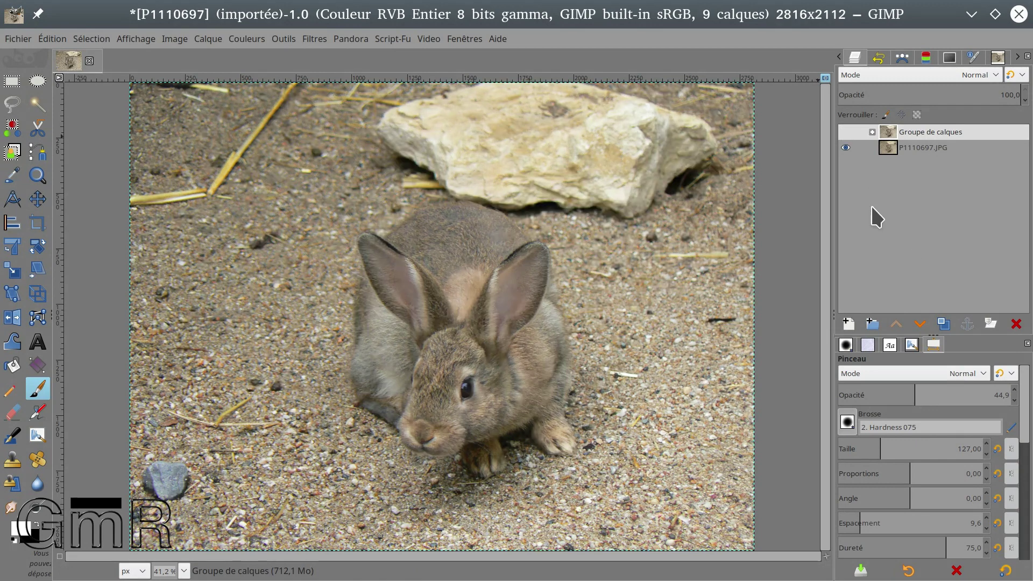